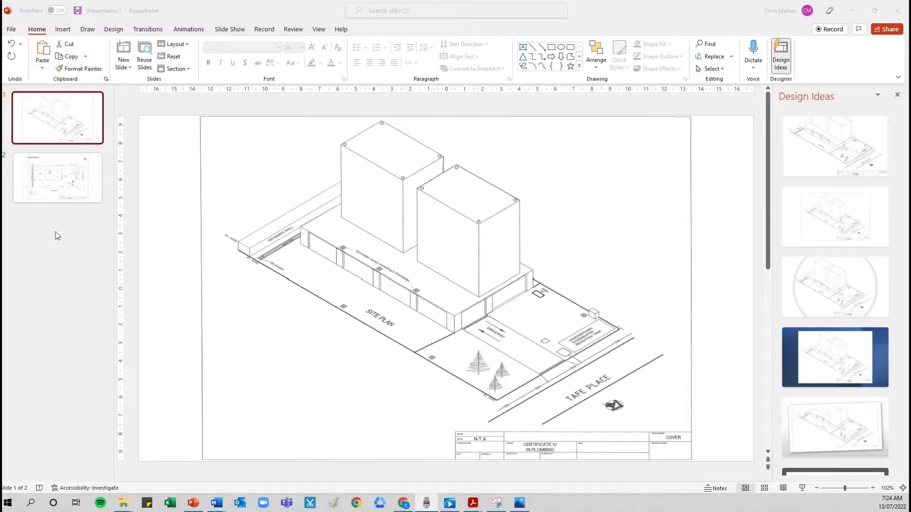
Open the second slide, which holds the plan view of the site
left_click(67, 188)
left_click(82, 126)
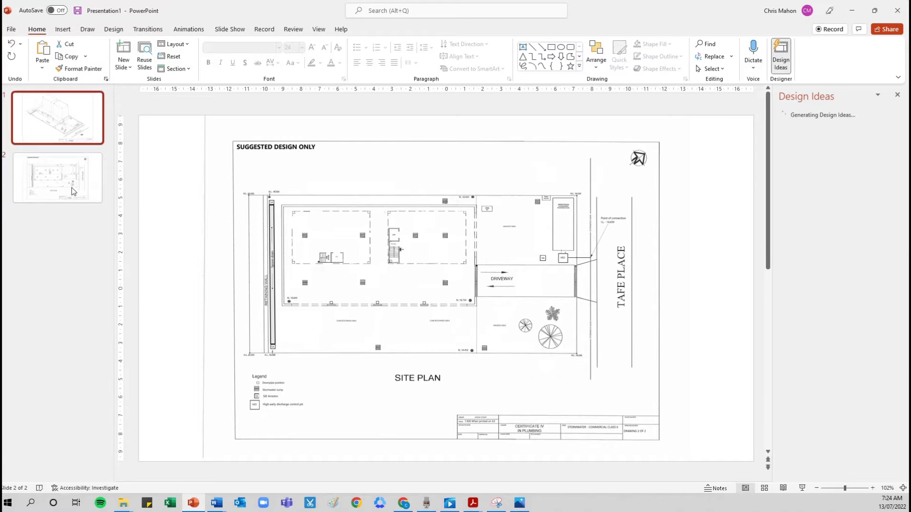
left_click(84, 188)
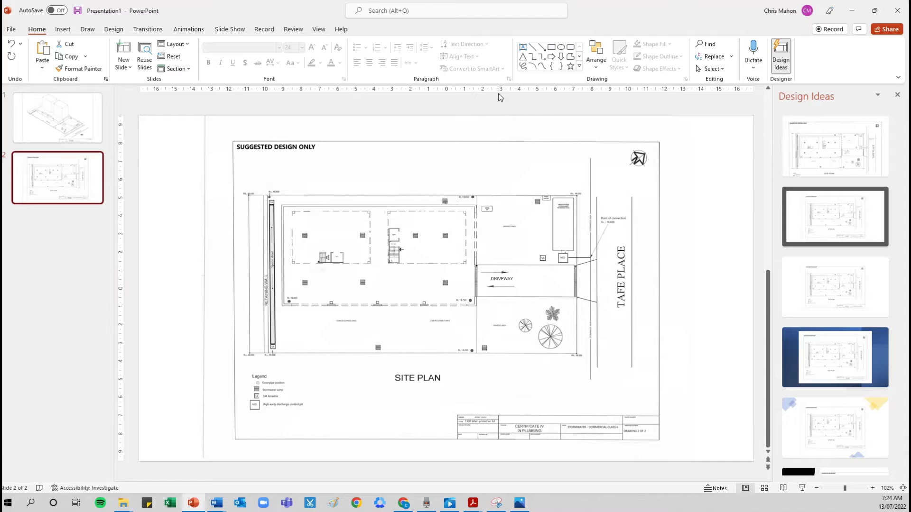
Insert a text box between the lower sumps of the building on the site plan and set its font size to 5
left_click(523, 47)
left_click(523, 47)
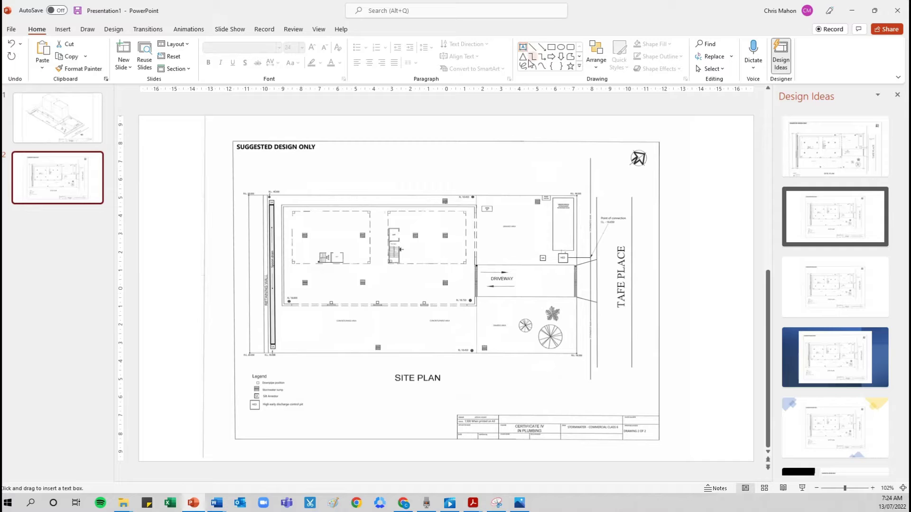
left_click_drag(381, 277, 435, 299)
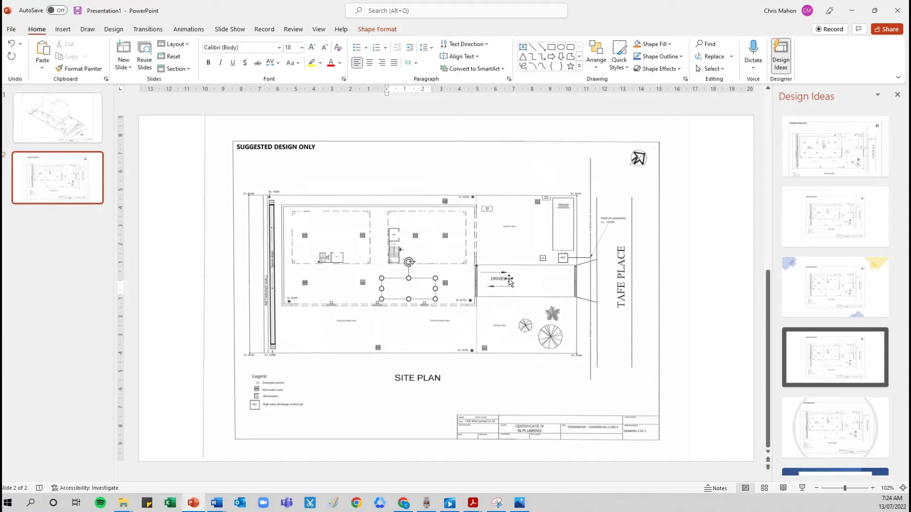
left_click(303, 48)
left_click(287, 48)
type("5")
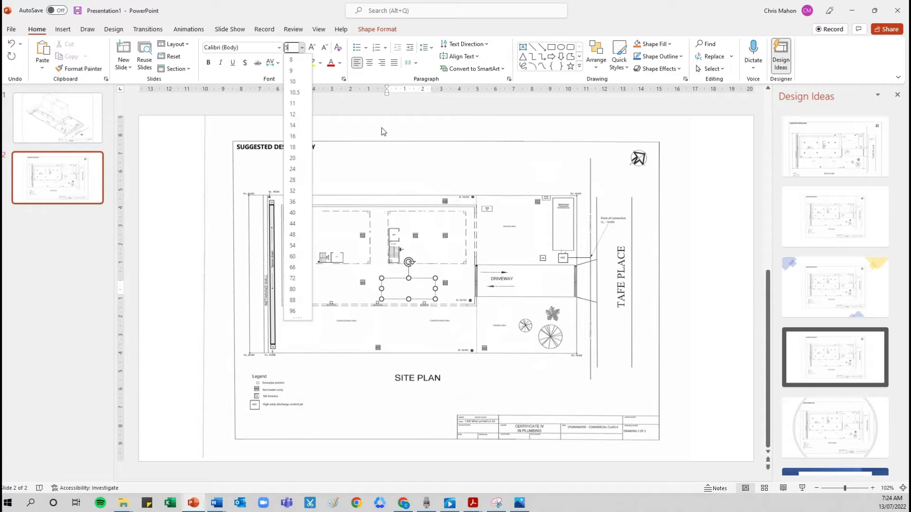
left_click(397, 287)
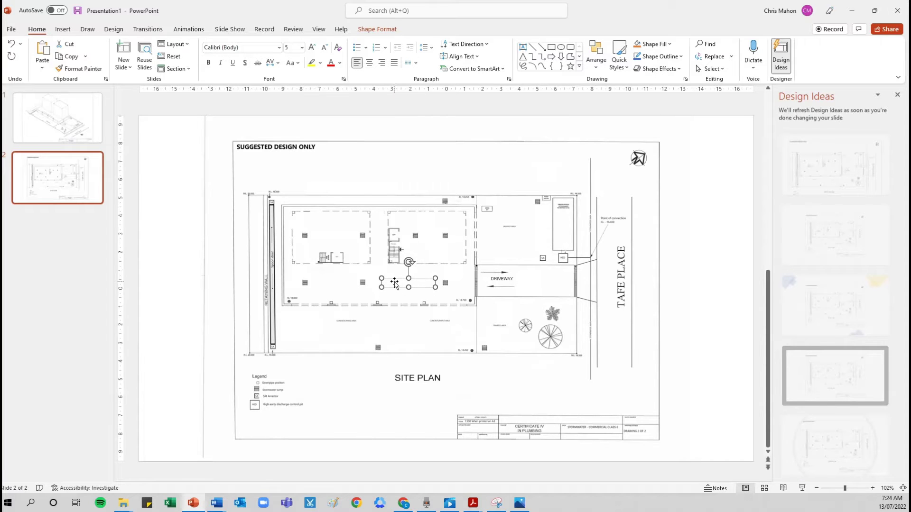
Enter "test" as the text of the new text box
left_click(395, 283)
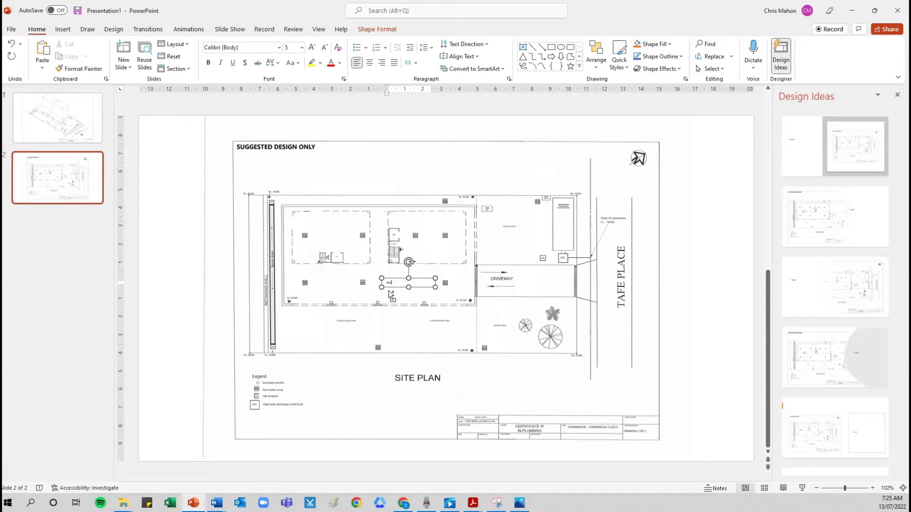
scroll(390, 297, "up", 2)
scroll(447, 300, "up", 5)
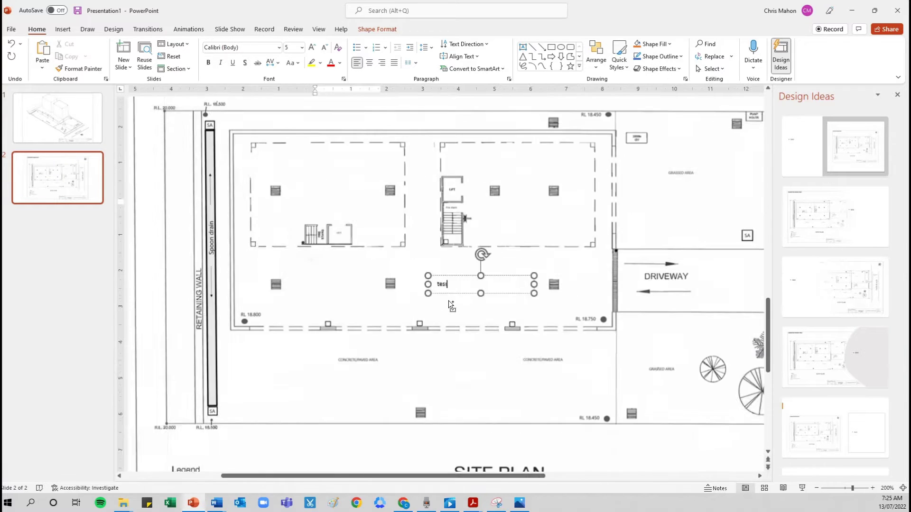
scroll(448, 300, "up", 2)
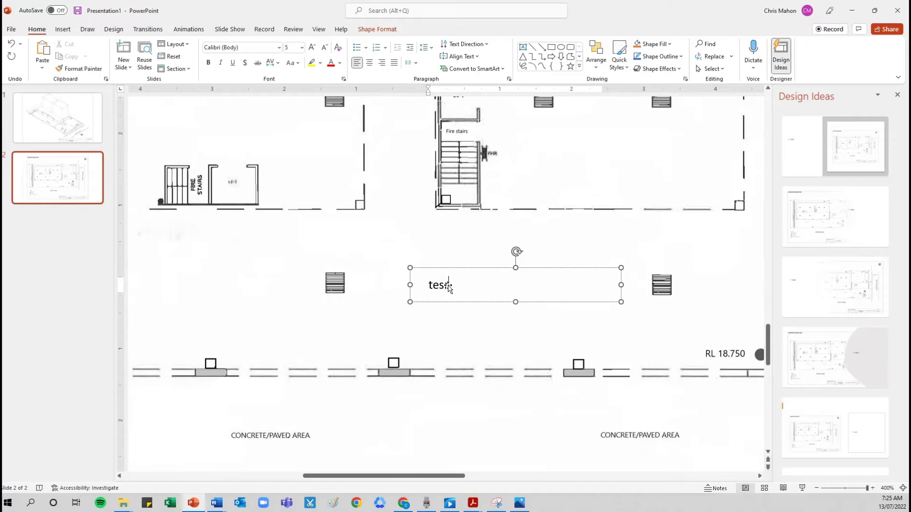
left_click(454, 284)
key("BackSpace")
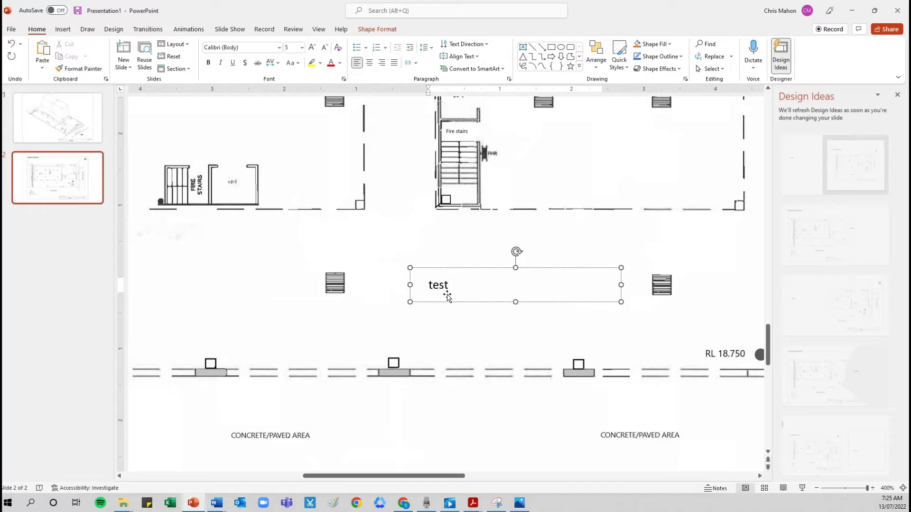
Reposition the "test" text box towards the sump nearest the driveway and delete it
scroll(476, 306, "down", 2)
scroll(474, 300, "down", 3)
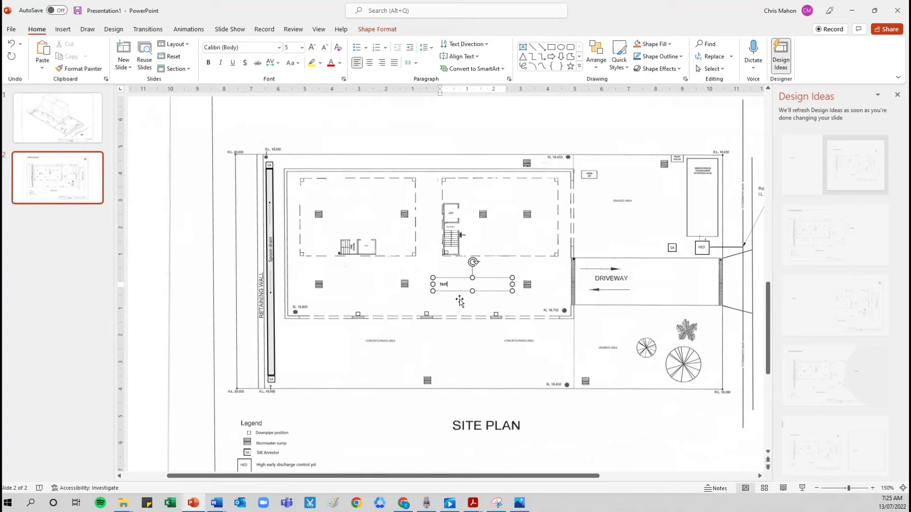
left_click_drag(459, 294, 484, 290)
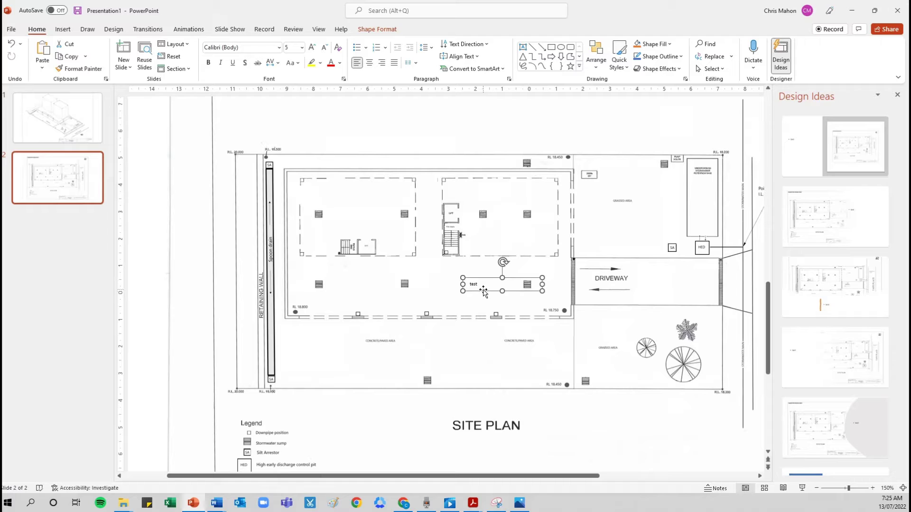
left_click_drag(486, 290, 465, 285)
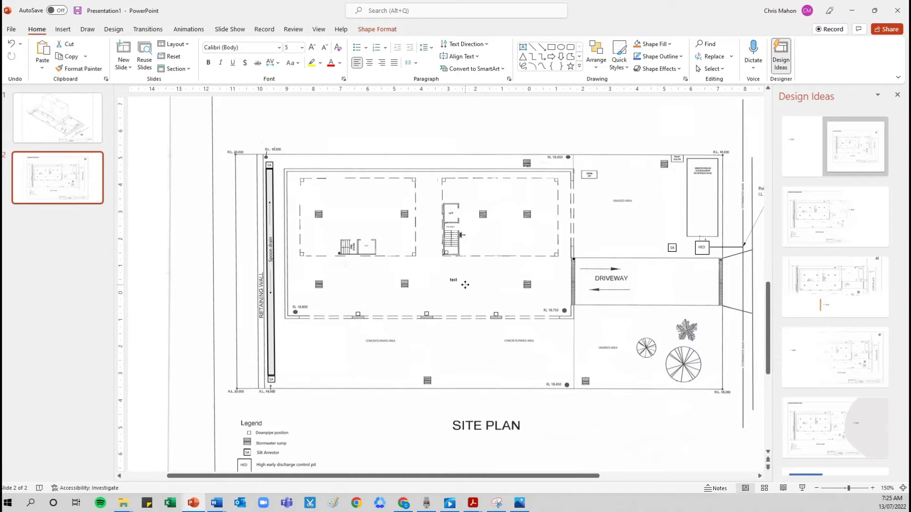
left_click_drag(465, 288, 518, 288)
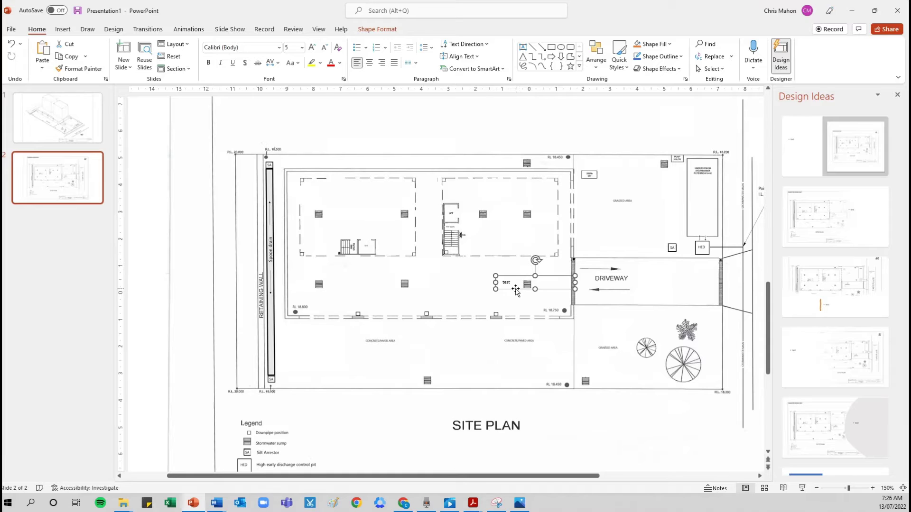
left_click_drag(515, 289, 508, 283)
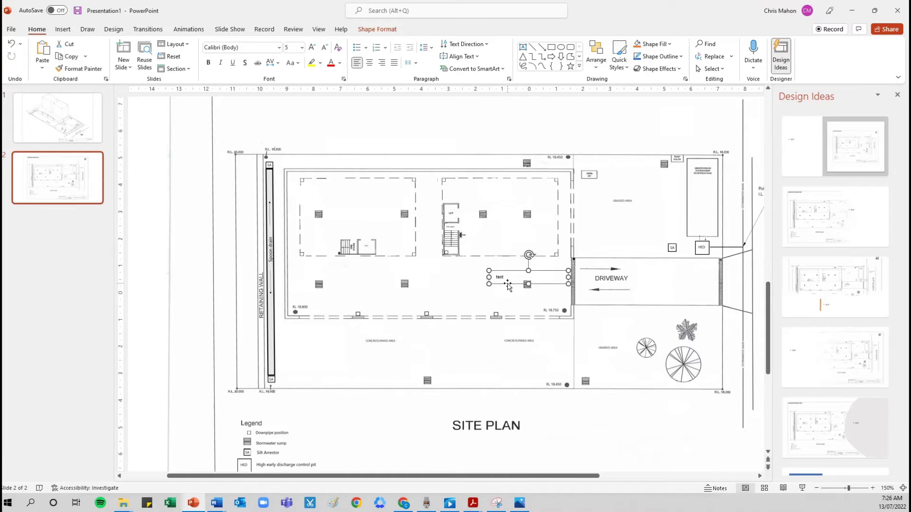
key("Delete")
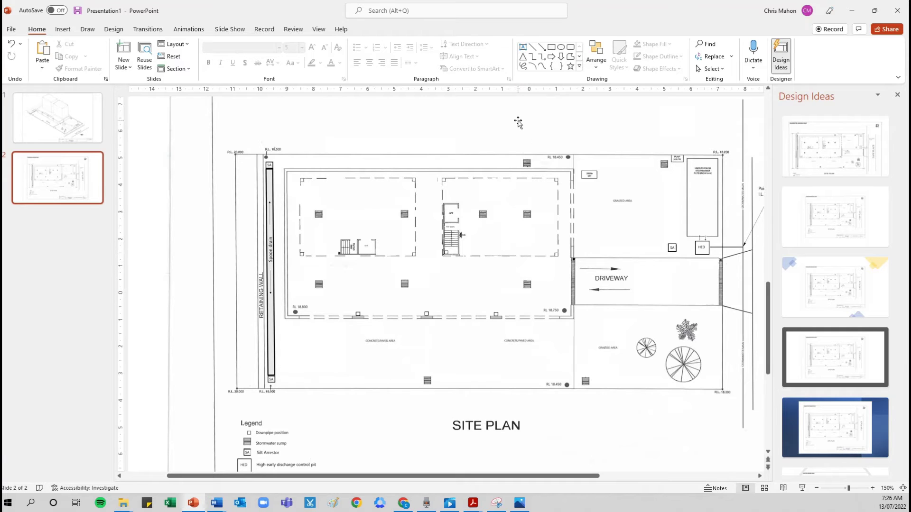
Draw a horizontal line about 1.45 cm long joining the two sumps inside the dashed outline beside the lift
left_click(533, 50)
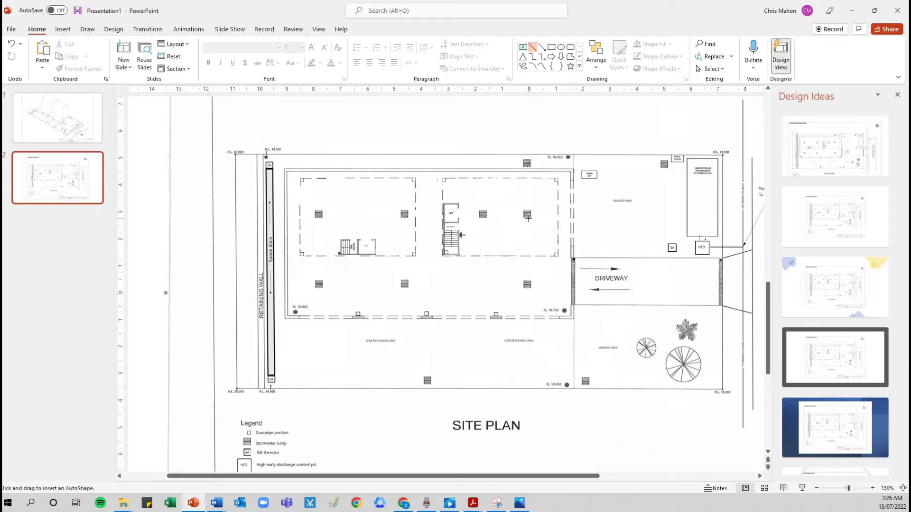
left_click_drag(521, 214, 483, 215)
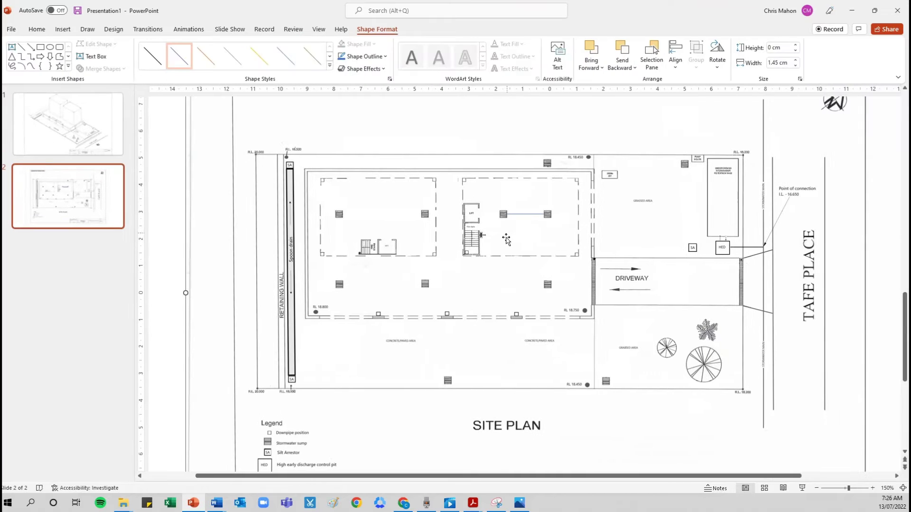
left_click(506, 240)
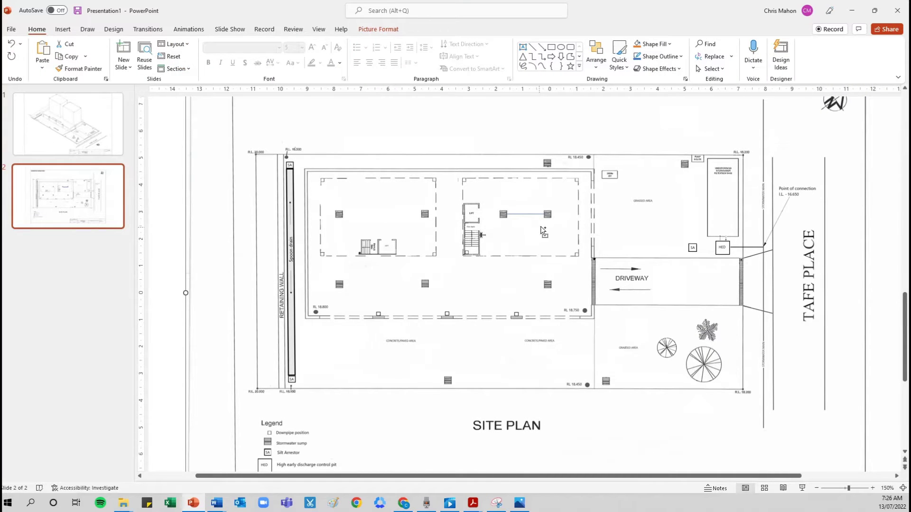
Draw a vertical line about 1.38 cm long from the sump at the right end of the horizontal line down towards the lower dashed outline
scroll(540, 225, "up", 5)
scroll(452, 223, "up", 2)
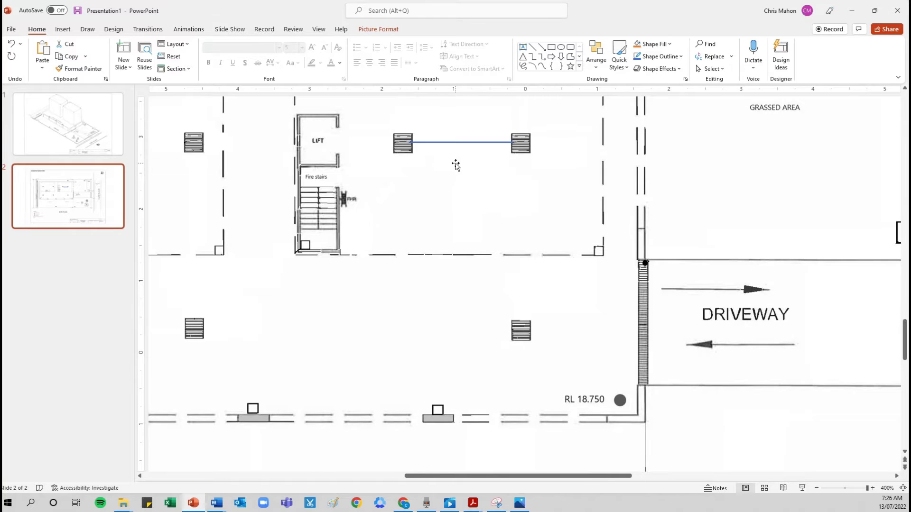
scroll(456, 171, "up", 1)
scroll(490, 230, "up", 1)
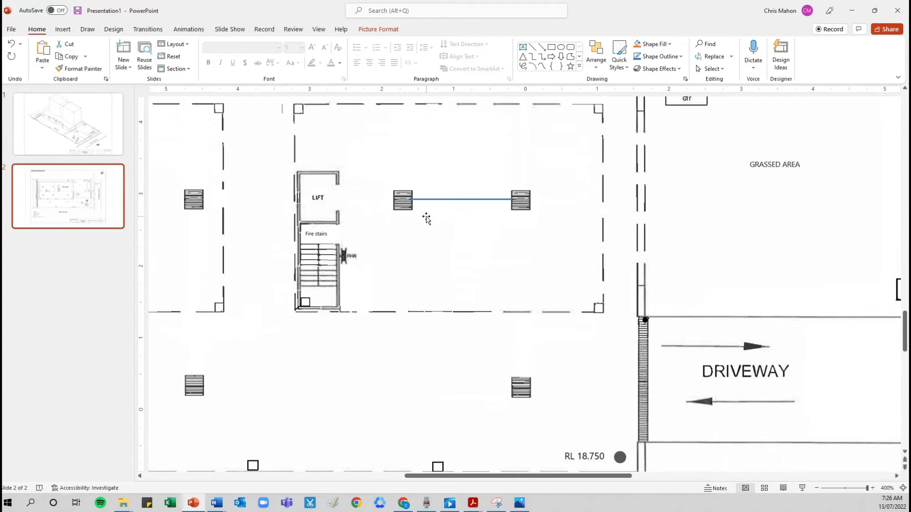
scroll(569, 269, "up", 1)
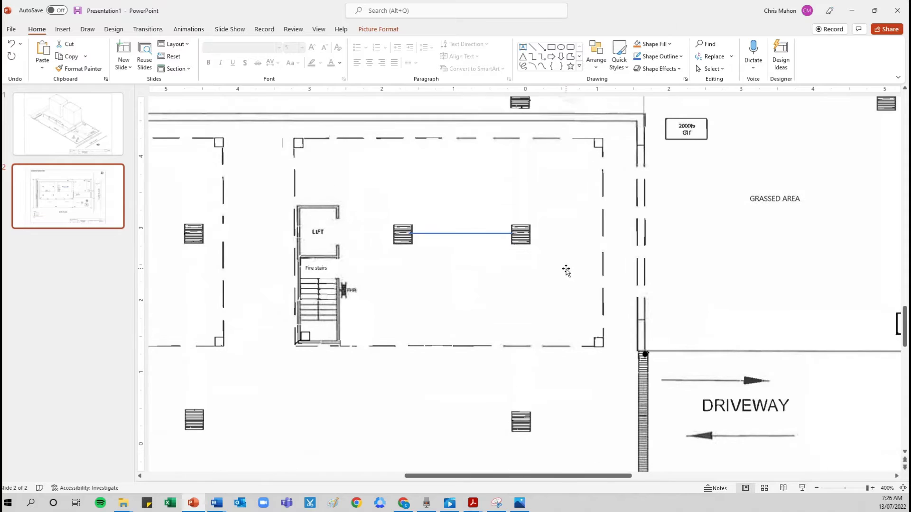
left_click(532, 47)
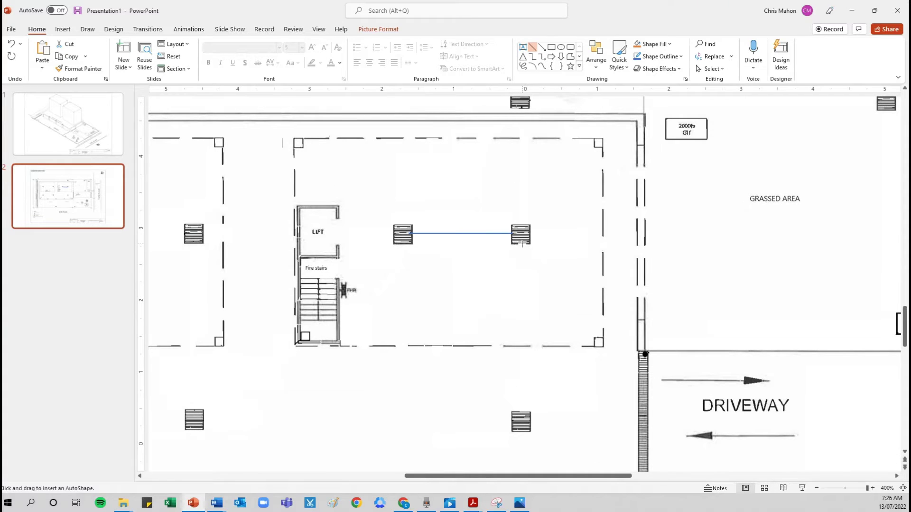
left_click_drag(520, 248, 522, 342)
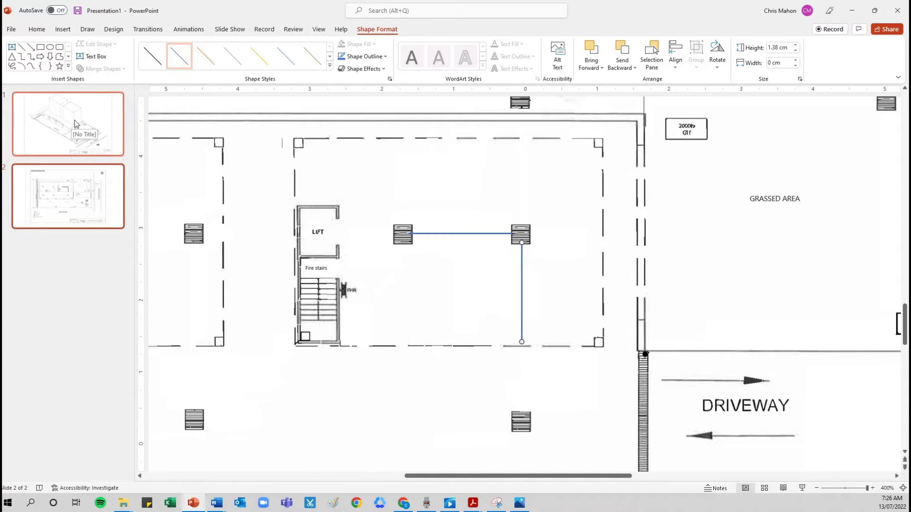
On the isometric slide, draw a diagonal line about 1.09 cm wide and 0.76 cm high on the right tower's roof and move it to the front corner outlet
scroll(339, 378, "down", 5, "ctrl")
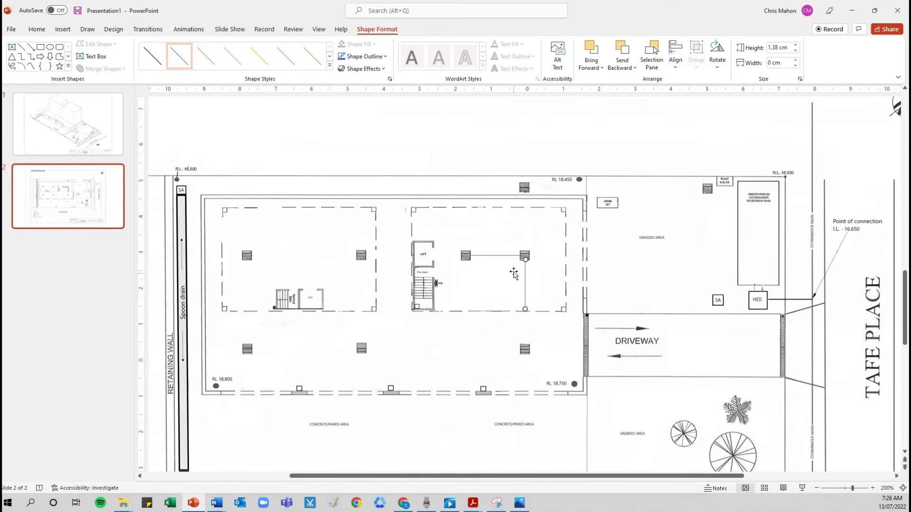
left_click(85, 126)
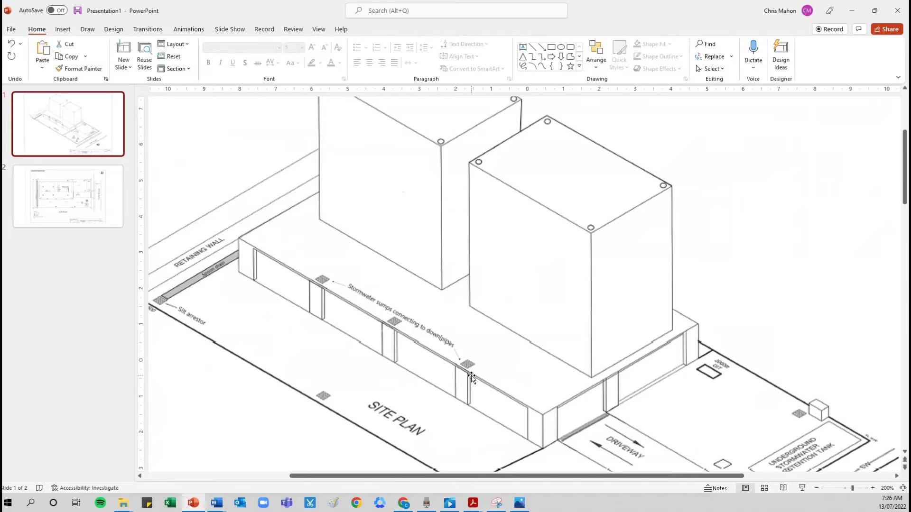
scroll(471, 378, "down", 3, "ctrl")
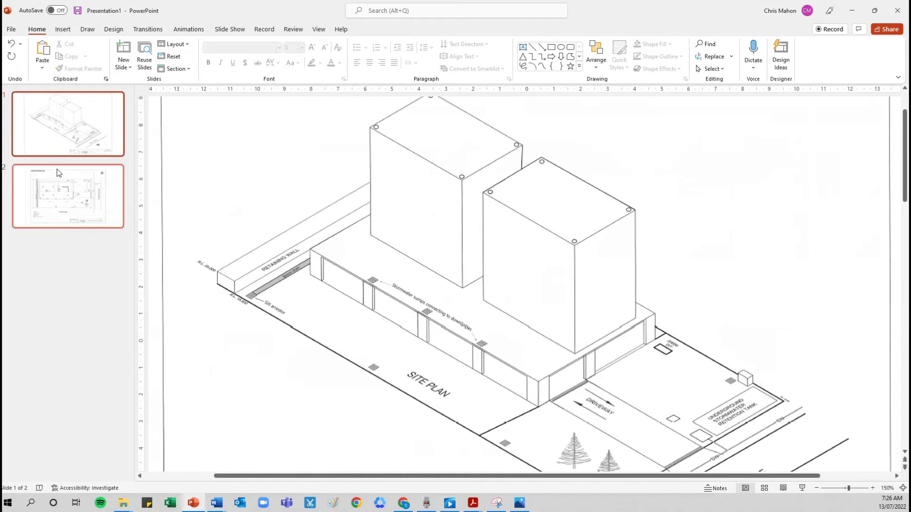
left_click(71, 200)
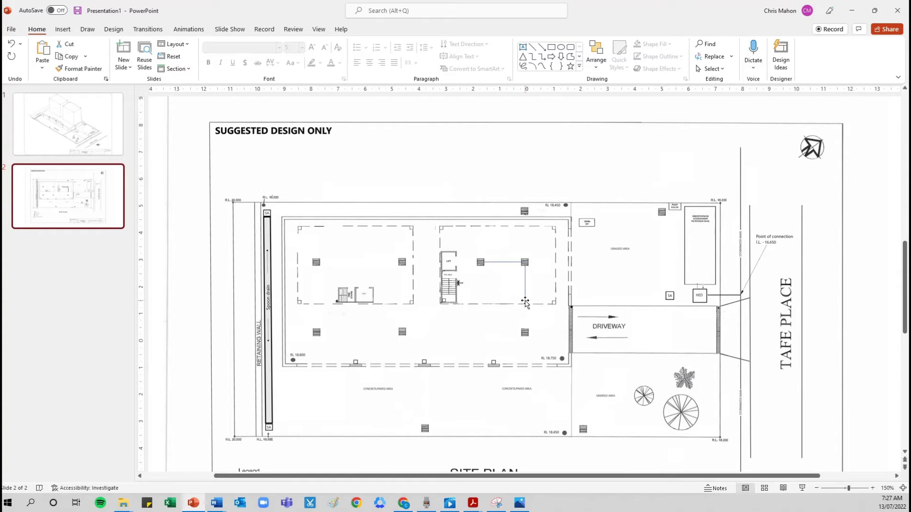
left_click(81, 130)
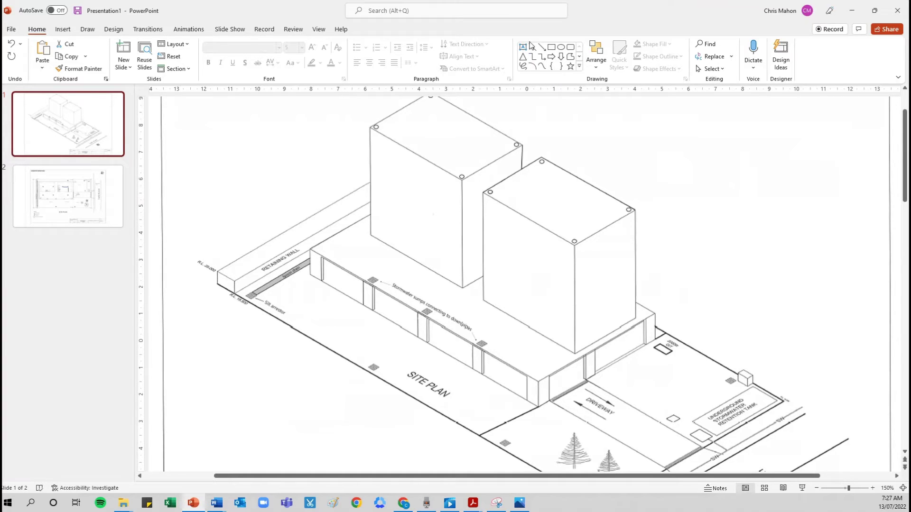
left_click(532, 47)
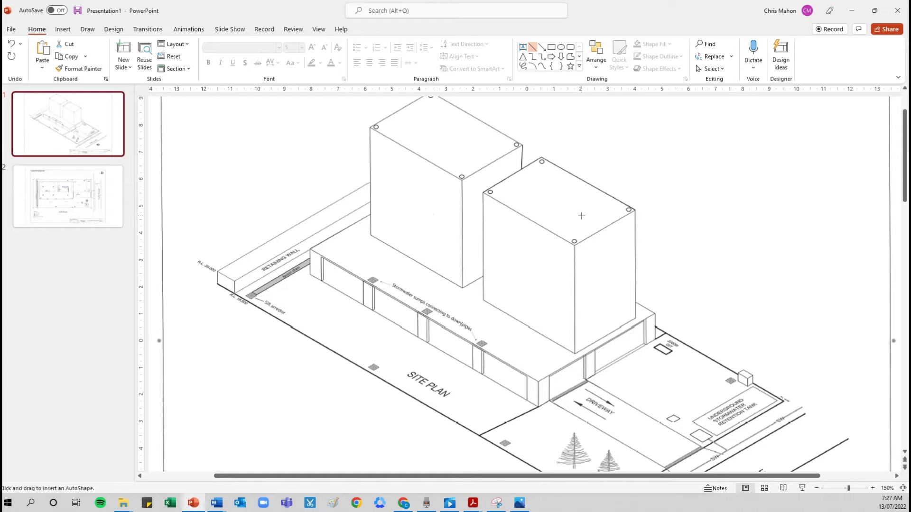
left_click_drag(581, 215, 555, 232)
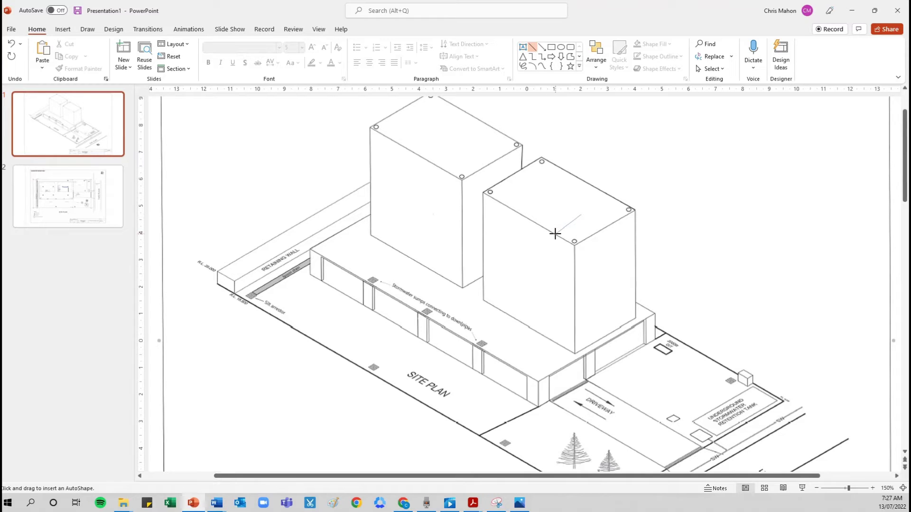
left_click_drag(555, 233, 551, 235)
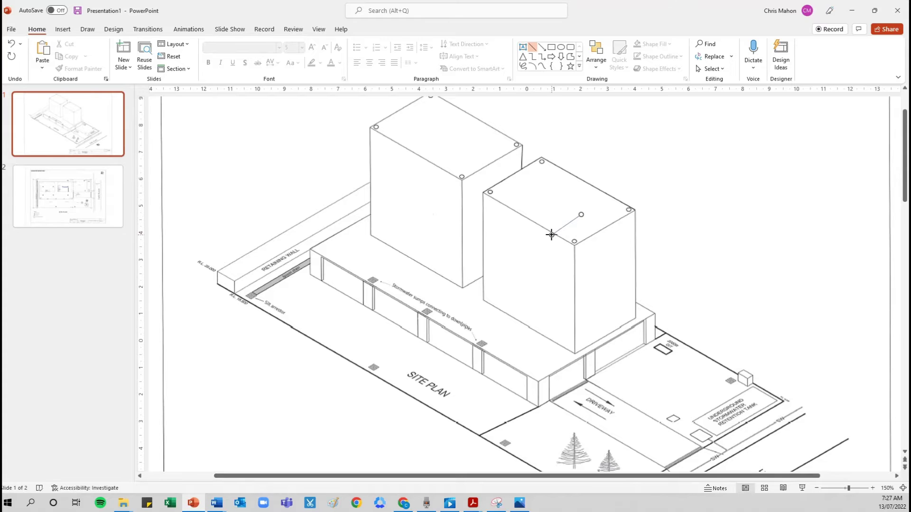
left_click(600, 279)
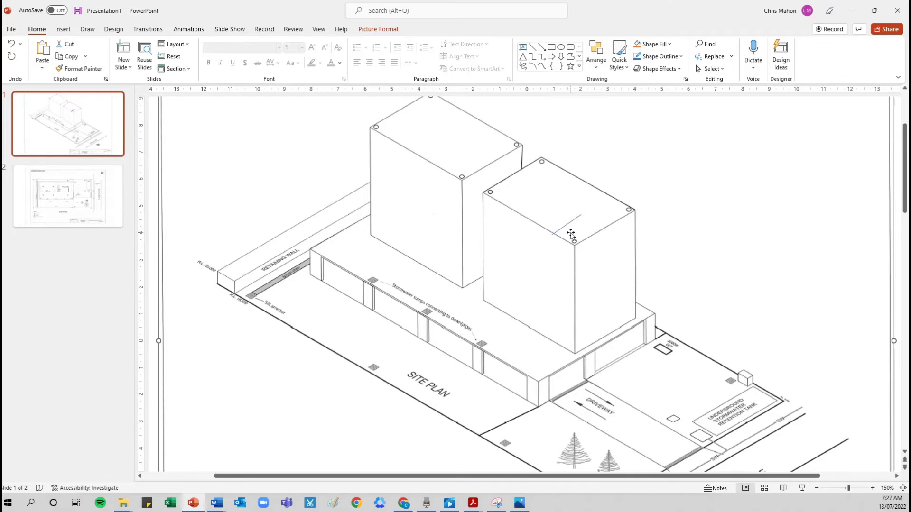
left_click_drag(565, 227, 582, 236)
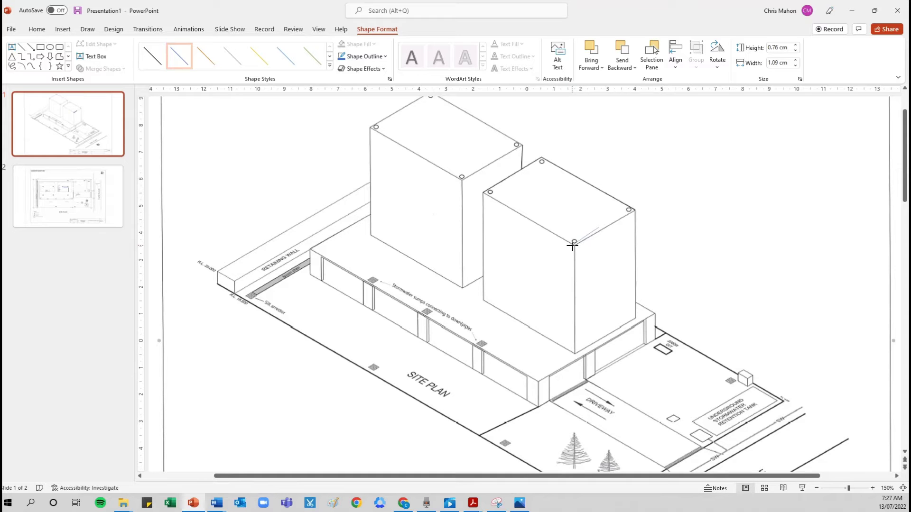
left_click(588, 258)
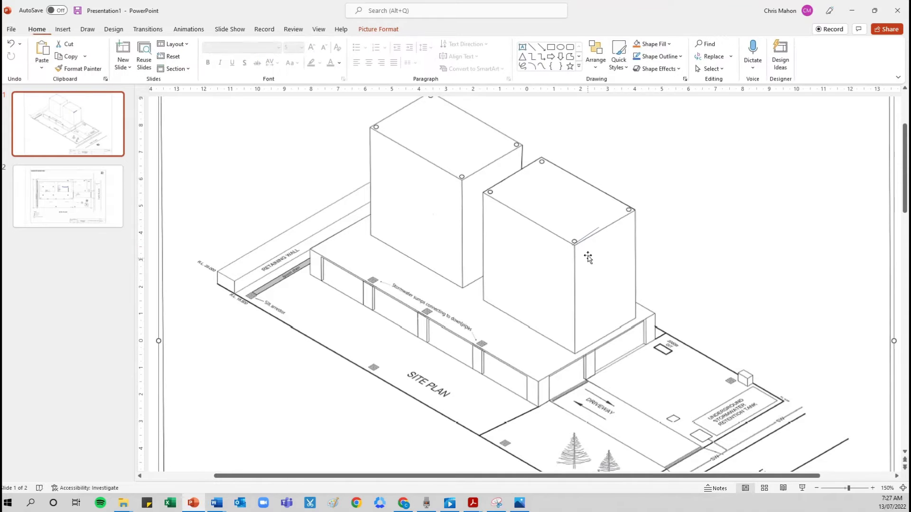
Move the diagonal roof line onto the right tower's front-left roof edge, clear of the corner outlet, and compare it with the site plan slide
left_click(587, 240)
left_click_drag(587, 239, 563, 228)
left_click(89, 197)
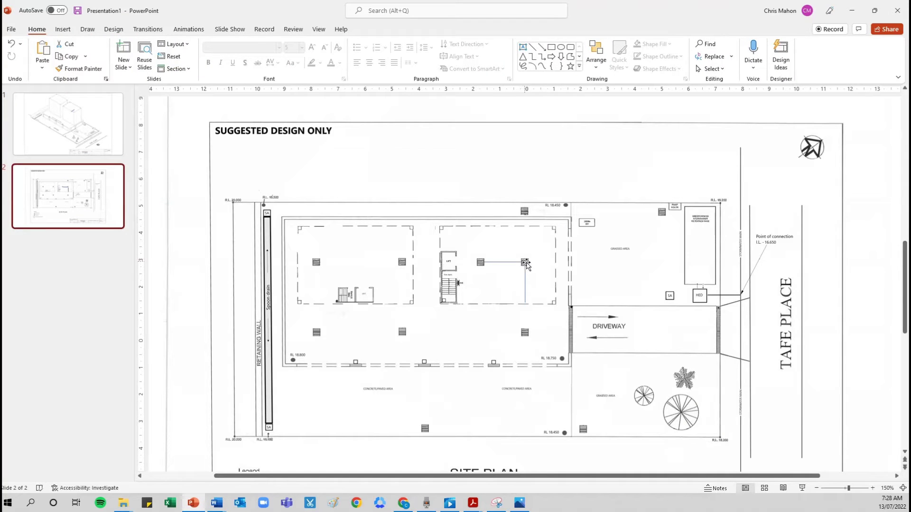
key("Page_Up")
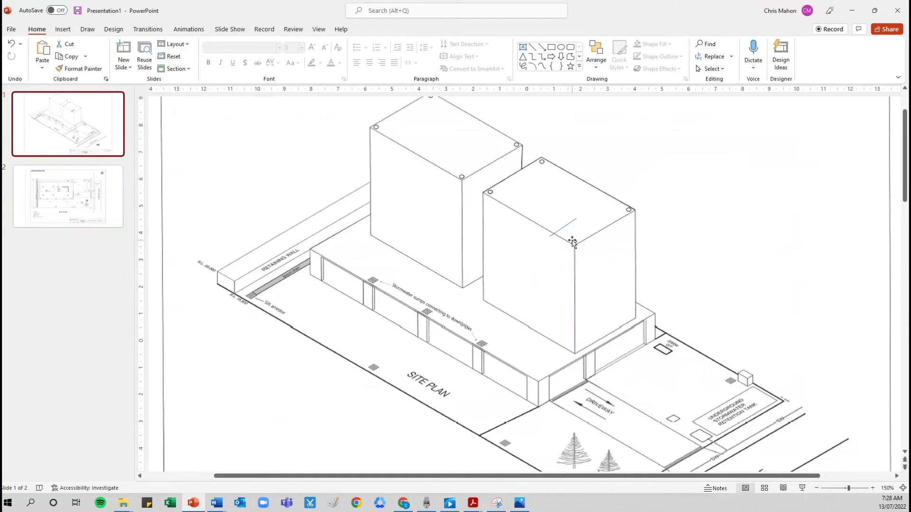
Draw a vertical line about 4.15 cm long from the roof line's lower end down the right tower's face onto the podium
left_click(533, 47)
left_click_drag(549, 236, 549, 348)
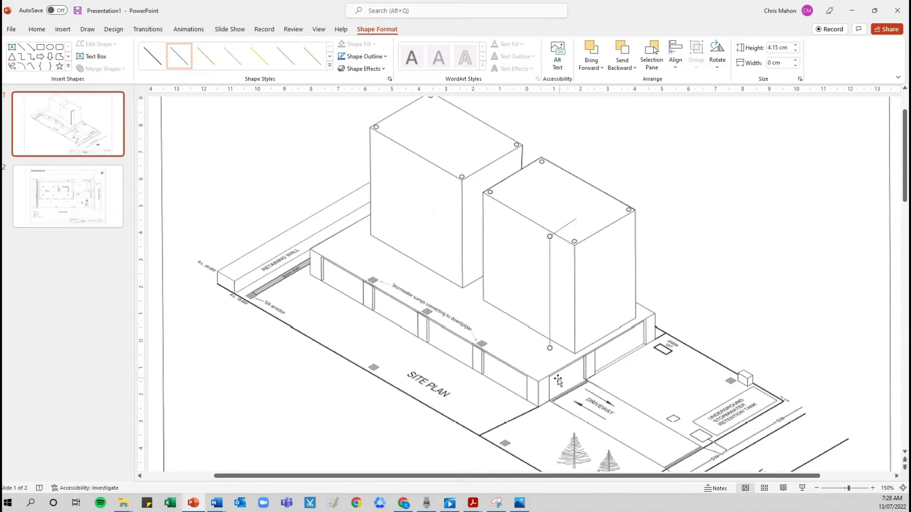
left_click_drag(550, 349, 549, 342)
Draw a diagonal line about 1.25 cm wide and 0.81 cm high from the vertical line's foot to the podium's front edge
left_click(34, 31)
left_click(532, 47)
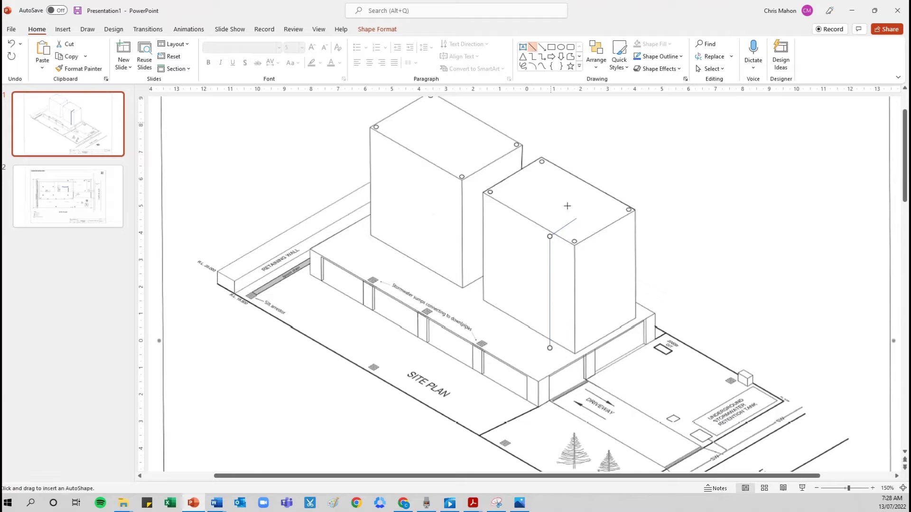
left_click_drag(549, 348, 518, 368)
left_click_drag(515, 371, 516, 370)
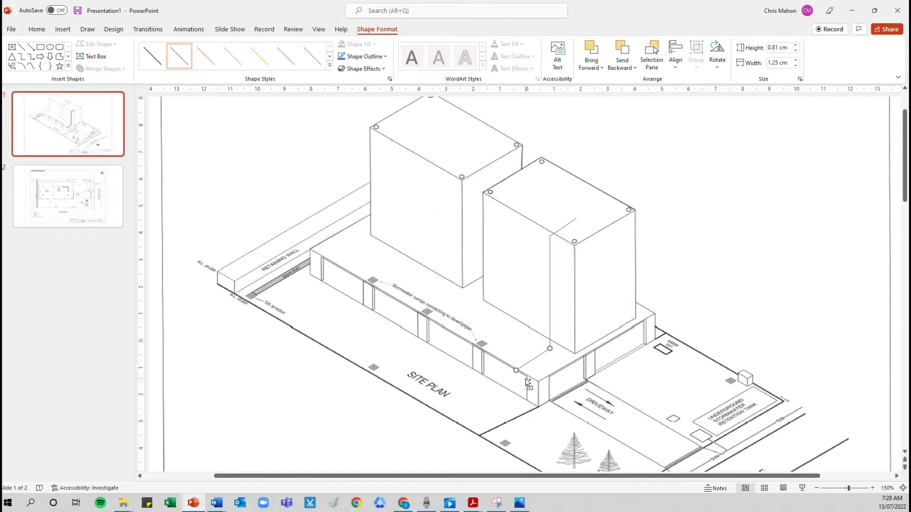
Fine-tune the podium diagonal's lower end to meet the front edge and check its joint with the vertical line
scroll(528, 384, "up", 10)
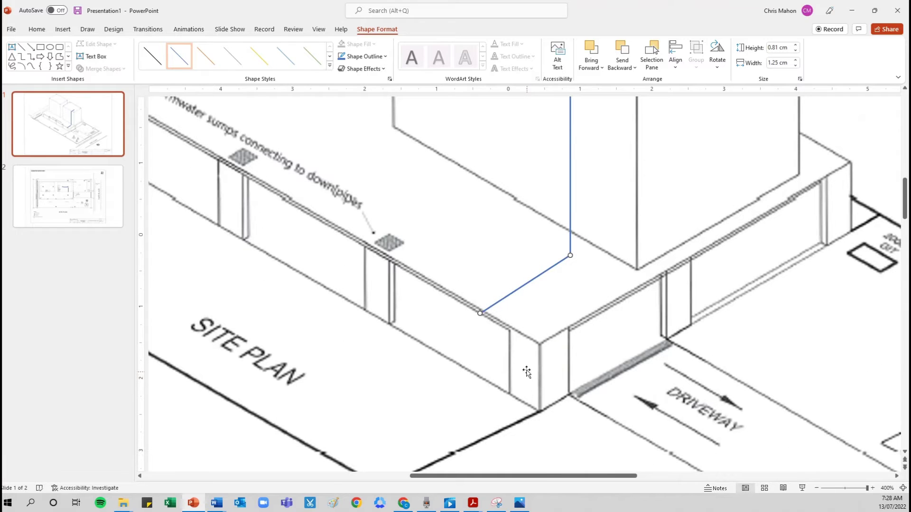
left_click(477, 312)
left_click_drag(478, 312, 474, 313)
left_click(572, 250)
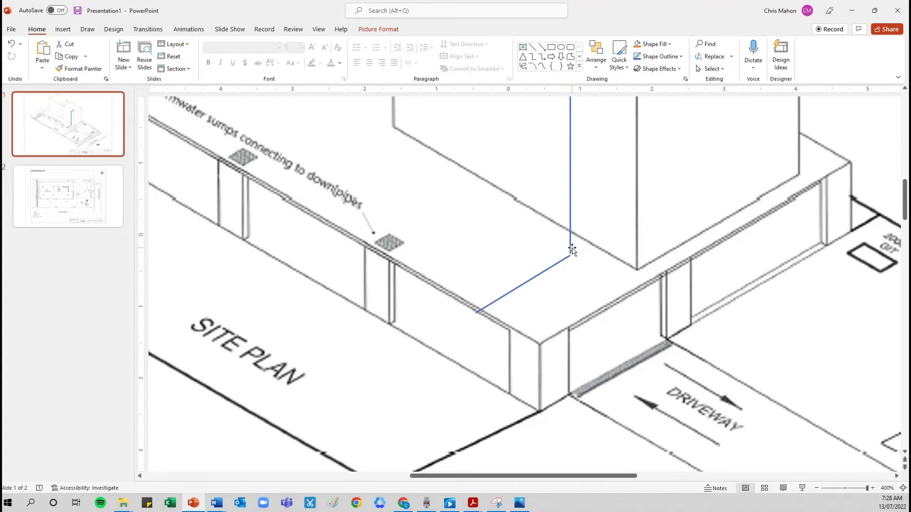
left_click(570, 253)
left_click_drag(570, 256, 571, 257)
left_click(572, 270)
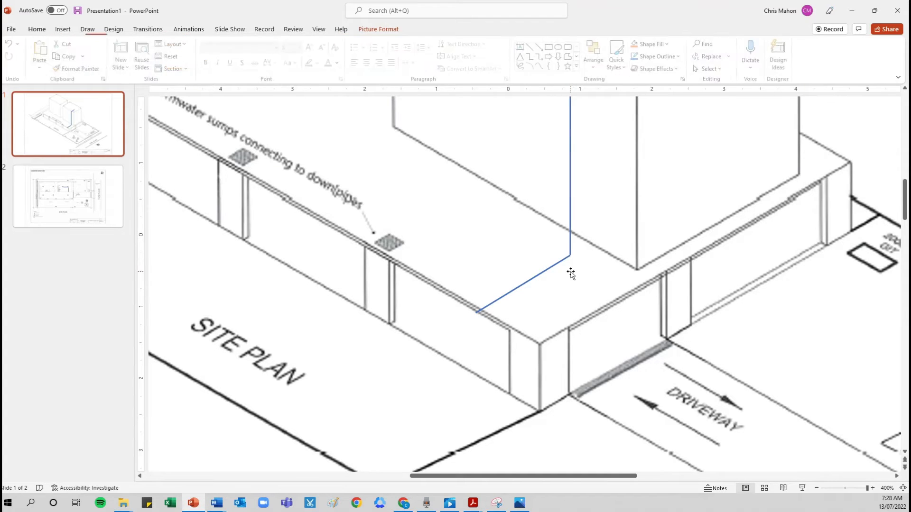
left_click(480, 309)
left_click(489, 315)
Draw a very short vertical line dropping from the podium diagonal's lower end over the front edge
left_click(533, 47)
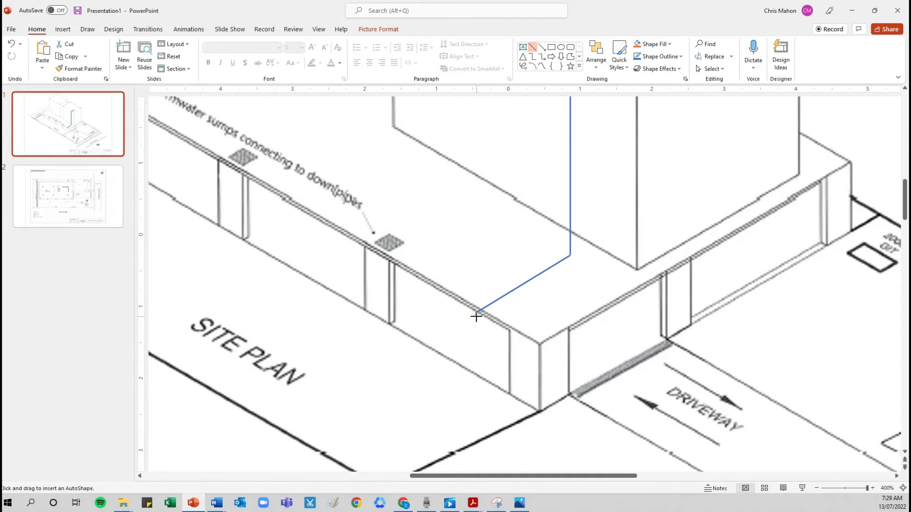
left_click_drag(476, 317, 476, 312)
left_click(518, 344)
Draw a diagonal line about 0.66 cm wide and 0.39 cm high from the short drop to the podium's front corner column
left_click(533, 47)
left_click_drag(475, 316, 523, 345)
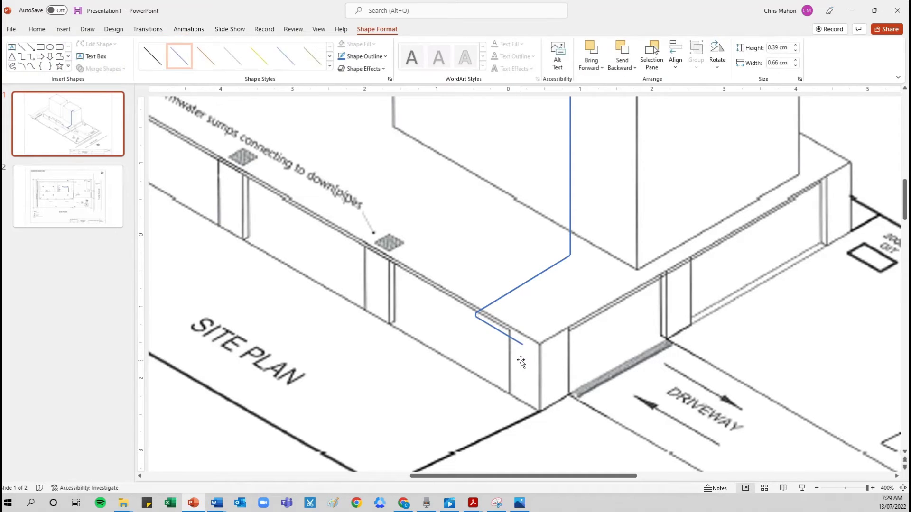
left_click(522, 347)
Draw a vertical line about 0.93 cm long down the corner column from the diagonal's end to ground level
left_click(533, 47)
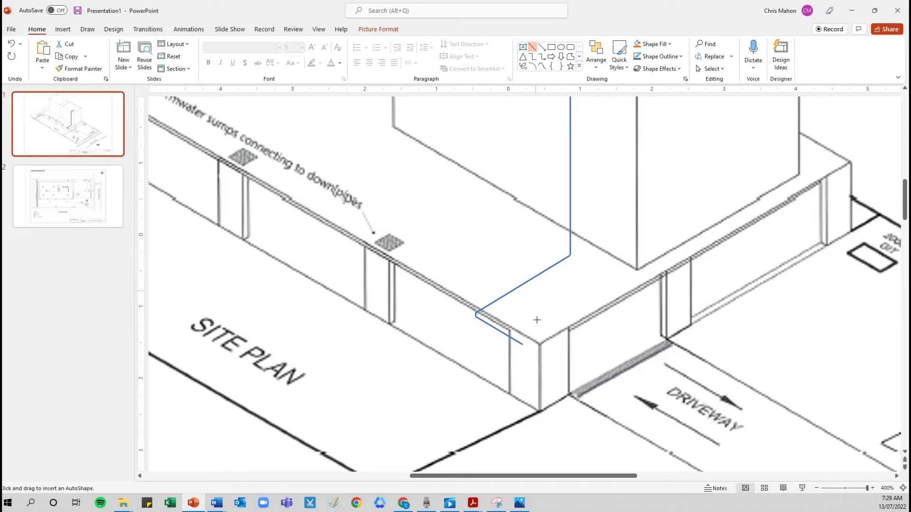
left_click_drag(522, 346, 521, 409)
left_click_drag(521, 411, 522, 409)
scroll(444, 361, "down", 5)
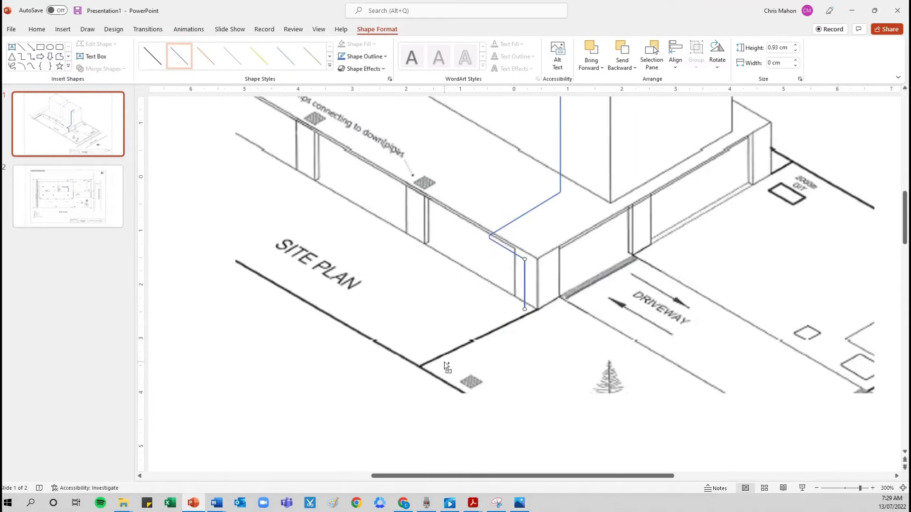
left_click(541, 326)
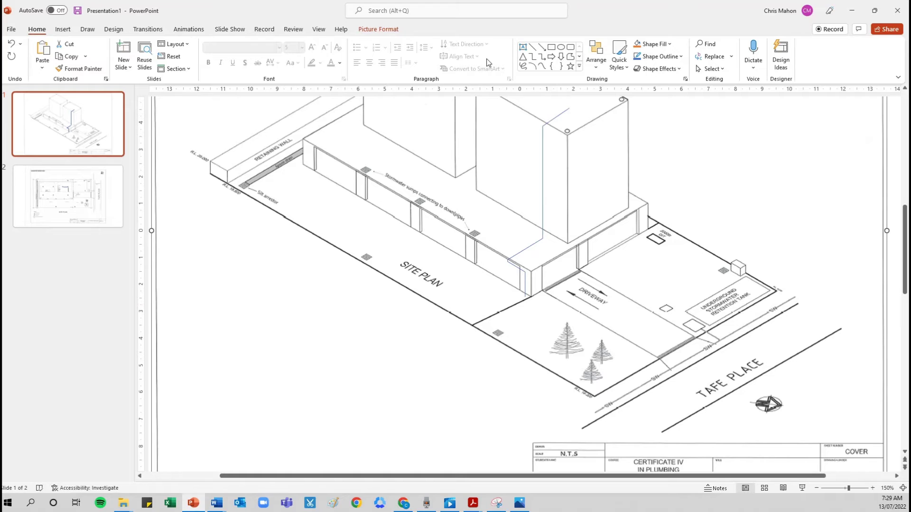
Draw a line from the column's base parallel to the driveway past the trees, about 3.62 cm wide and 2.06 cm high
left_click(532, 47)
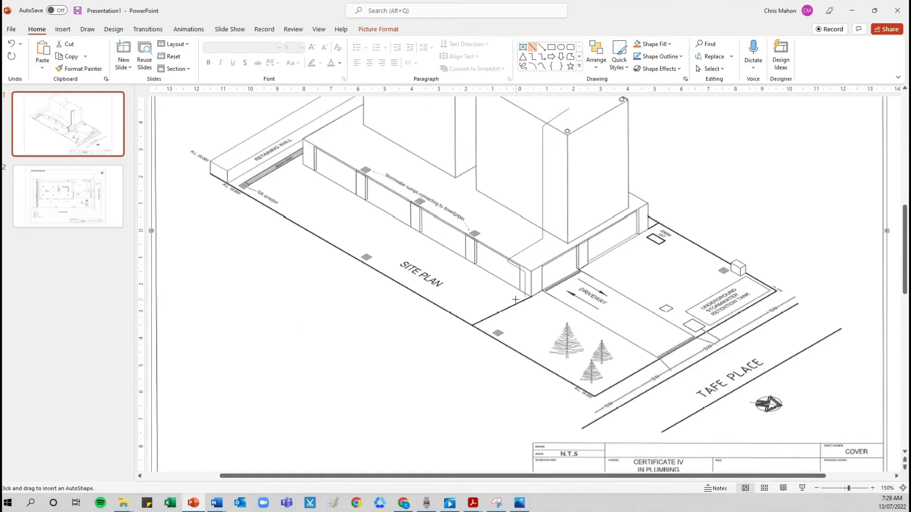
mouse_move(526, 297)
left_mouse_down()
mouse_move(598, 336)
mouse_move(561, 319)
mouse_move(573, 322)
left_mouse_up()
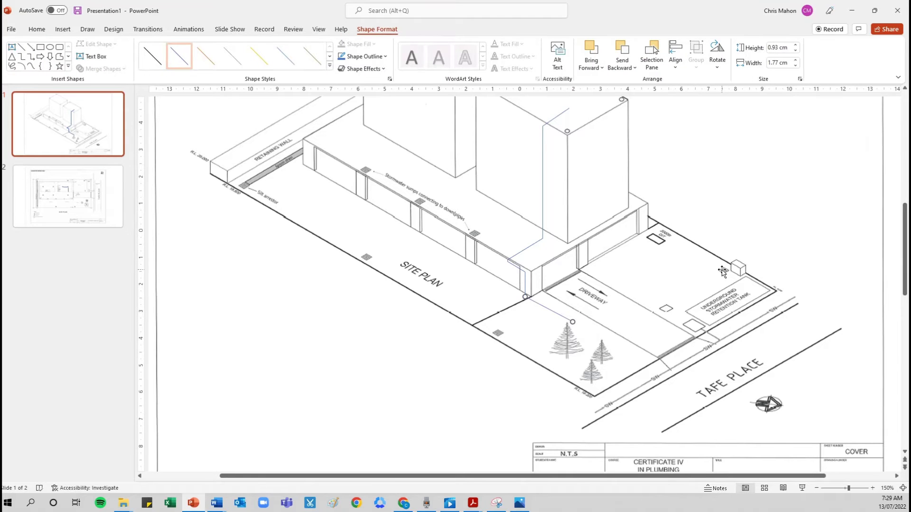
left_click_drag(575, 324, 619, 352)
left_click_drag(622, 351, 622, 352)
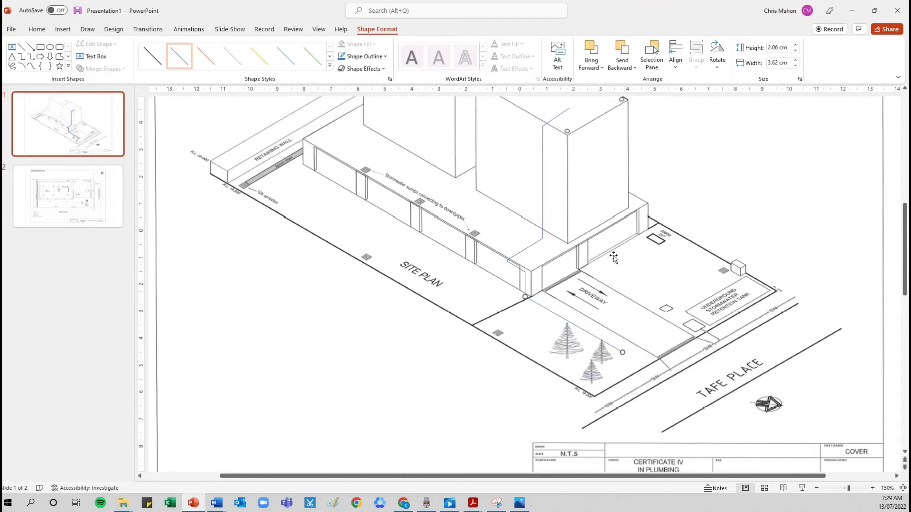
Draw a 0.16 by 0.09 cm stub at the pit beside the retention tank and a line about 2.21 by 1.24 cm joining it across the driveway
left_click(26, 48)
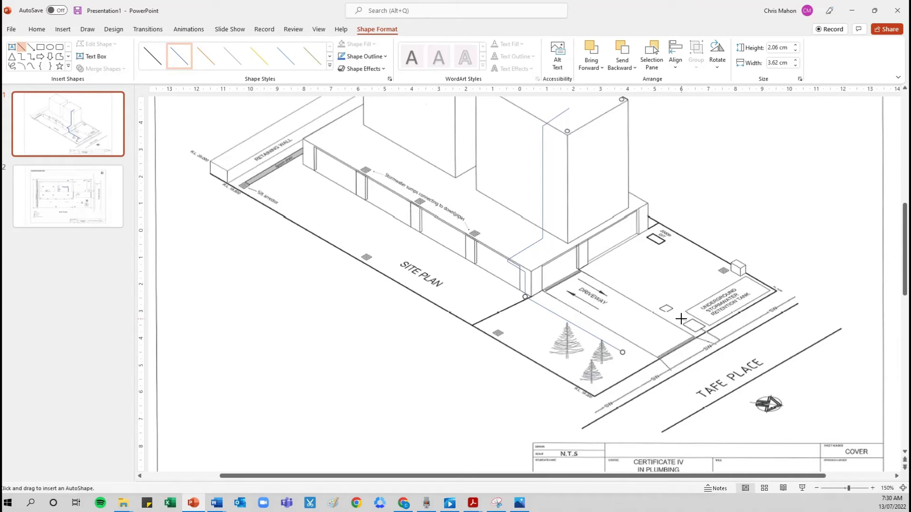
key("Escape")
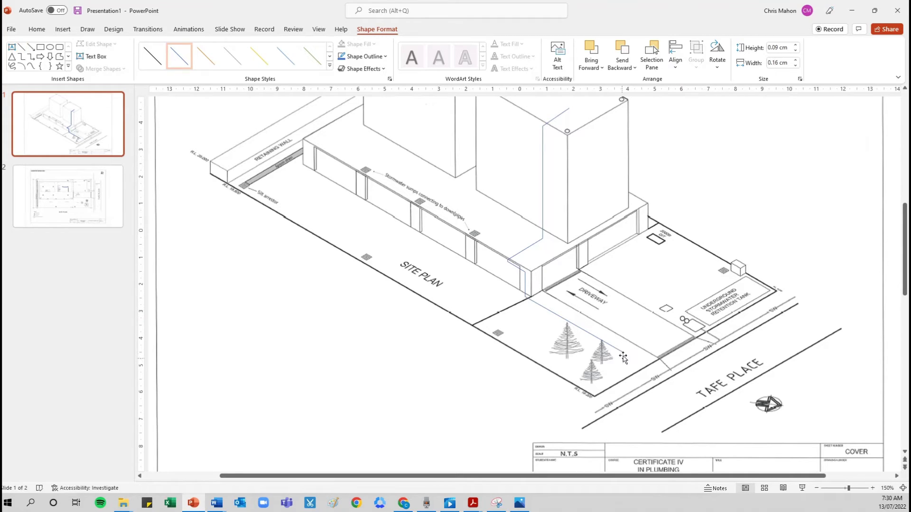
left_click(657, 332)
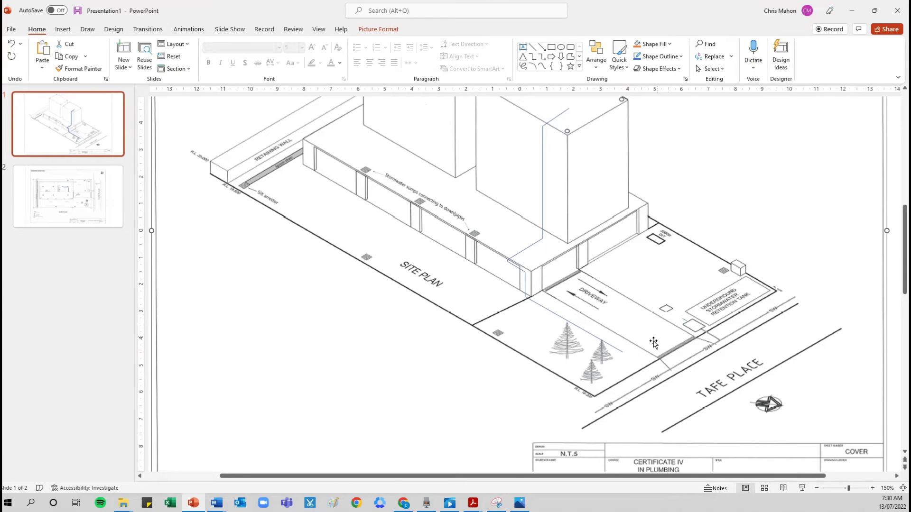
left_click(532, 47)
left_click(622, 353)
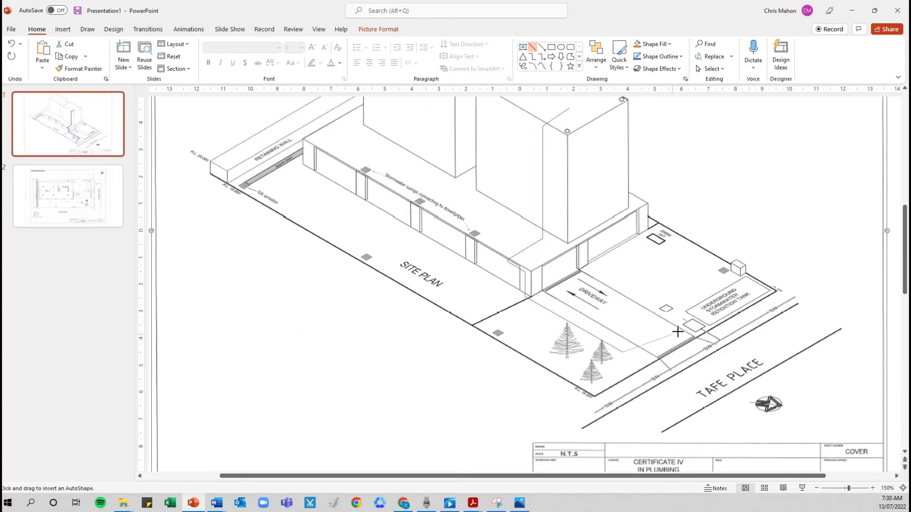
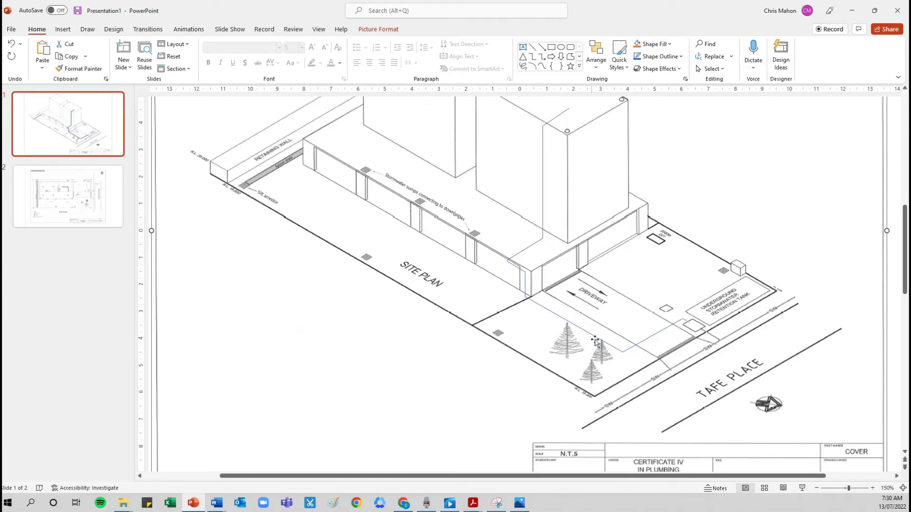
Set the outline of the line running alongside the driveway past the trees to the long dash style
left_click(541, 307)
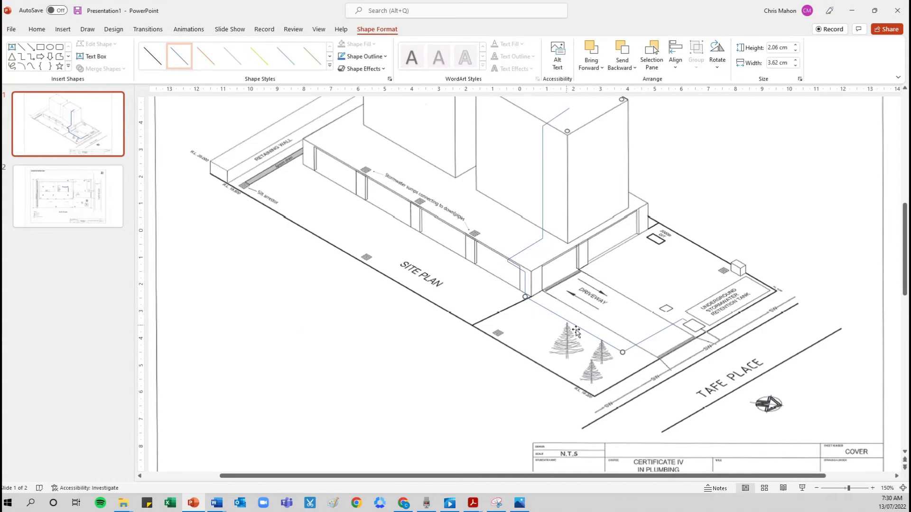
right_click(552, 312)
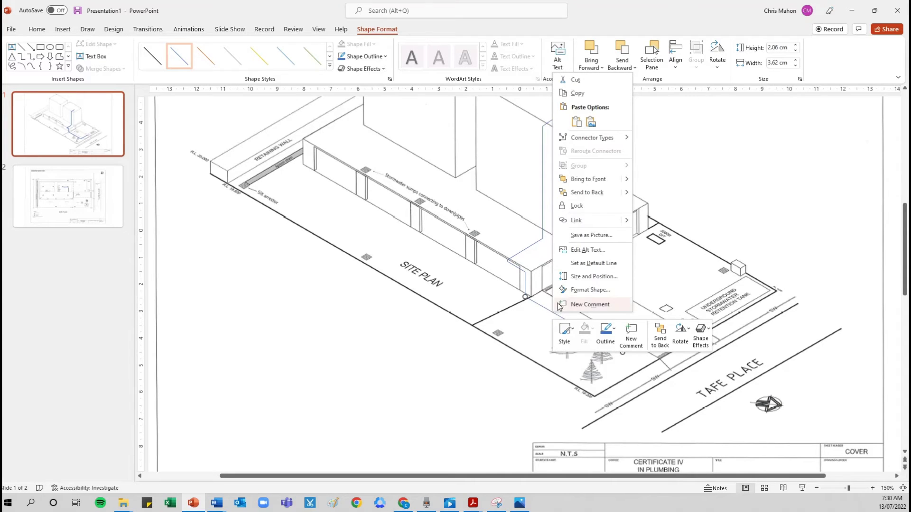
left_click(609, 333)
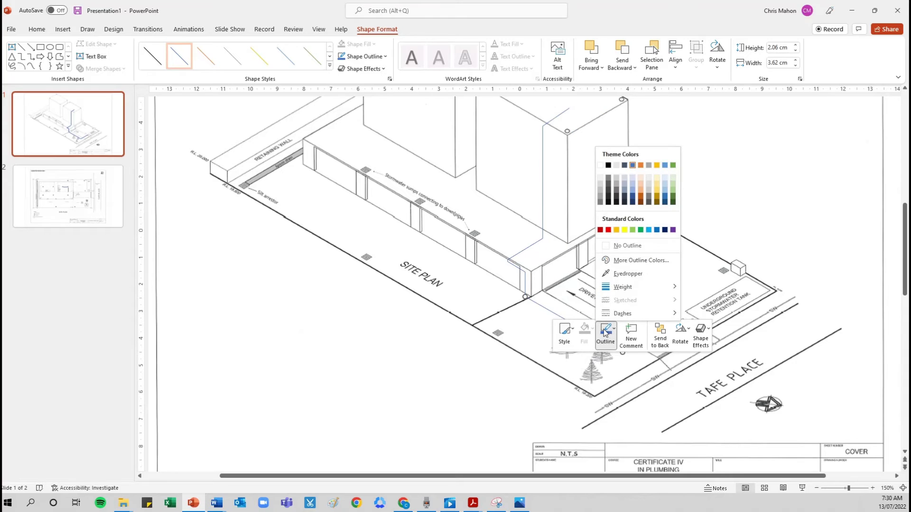
mouse_move(631, 314)
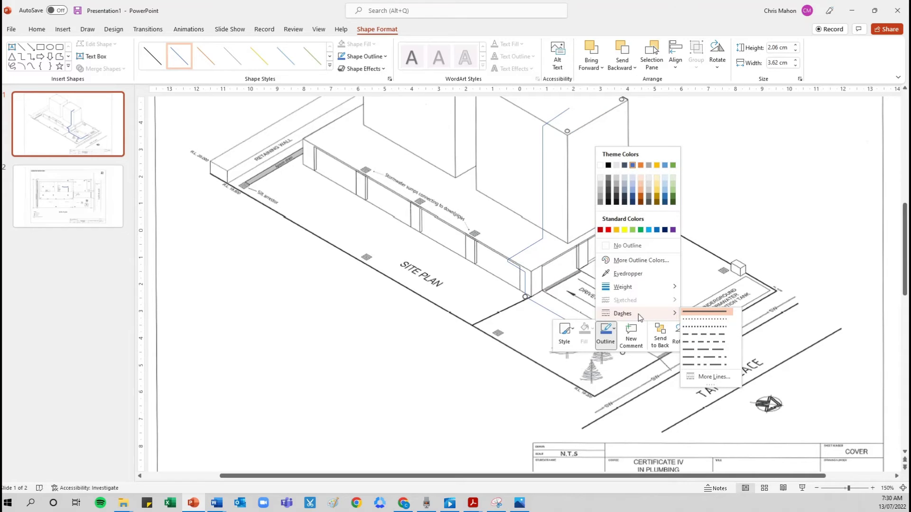
left_click(702, 348)
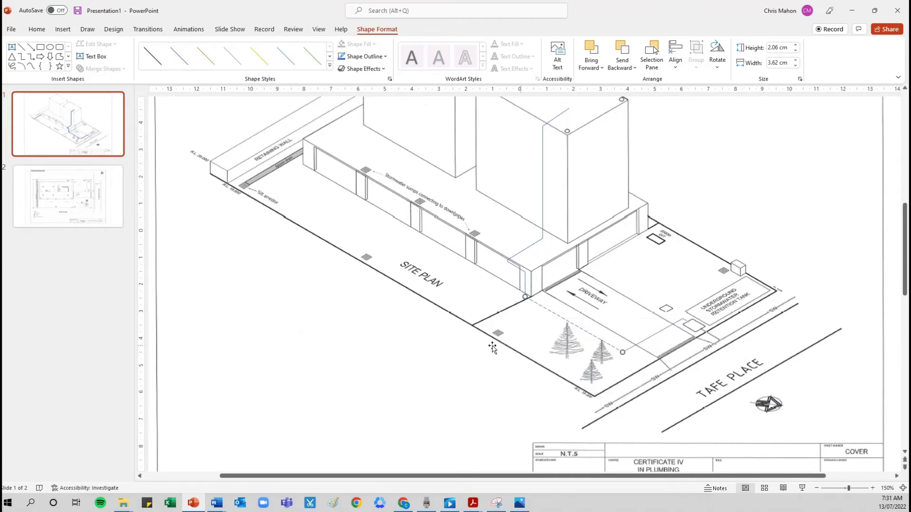
left_click(545, 331)
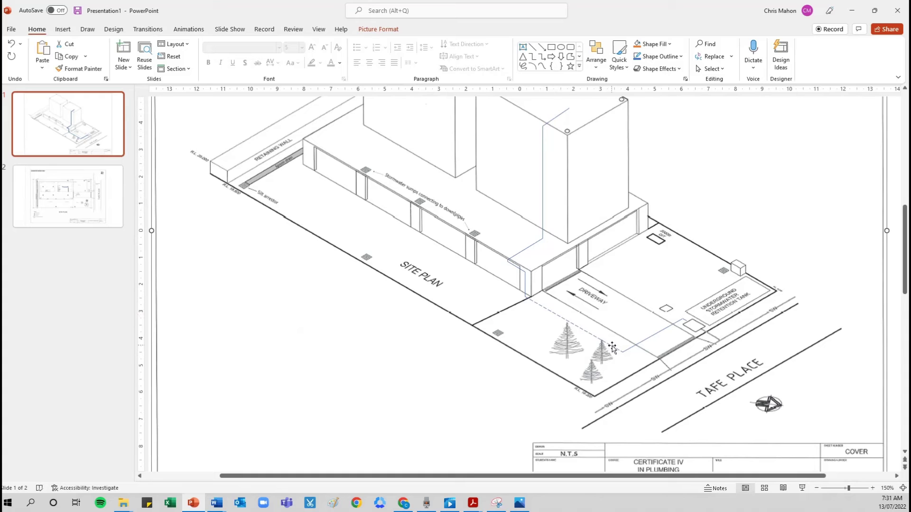
Try the dash-dot outline style on the line crossing the driveway
left_click(647, 341)
right_click(648, 342)
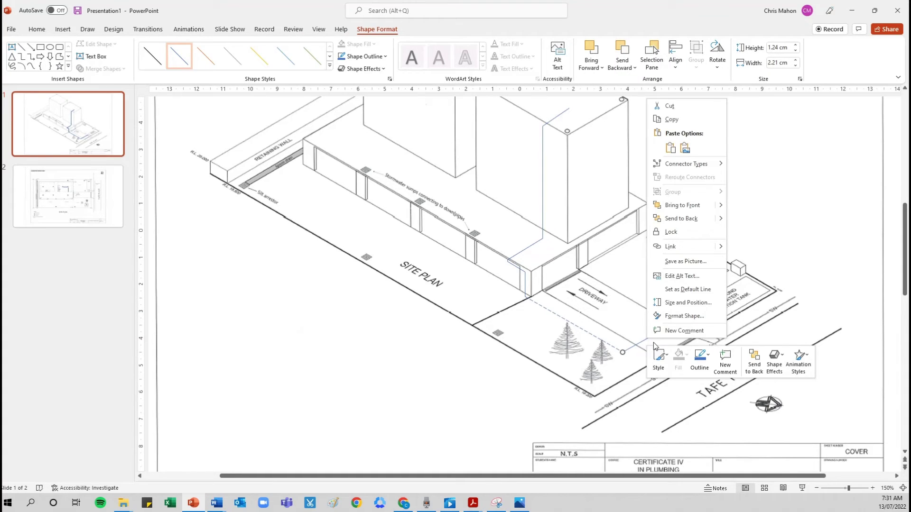
left_click(704, 362)
mouse_move(724, 348)
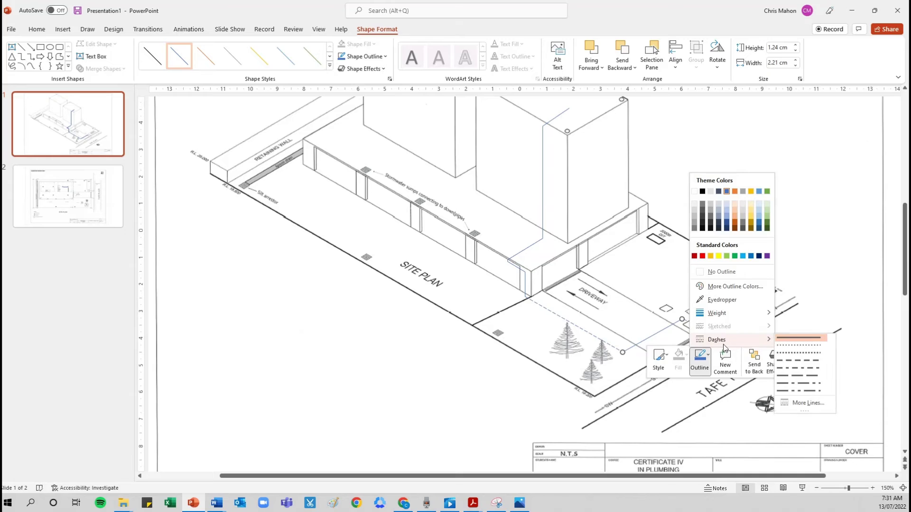
left_click(805, 369)
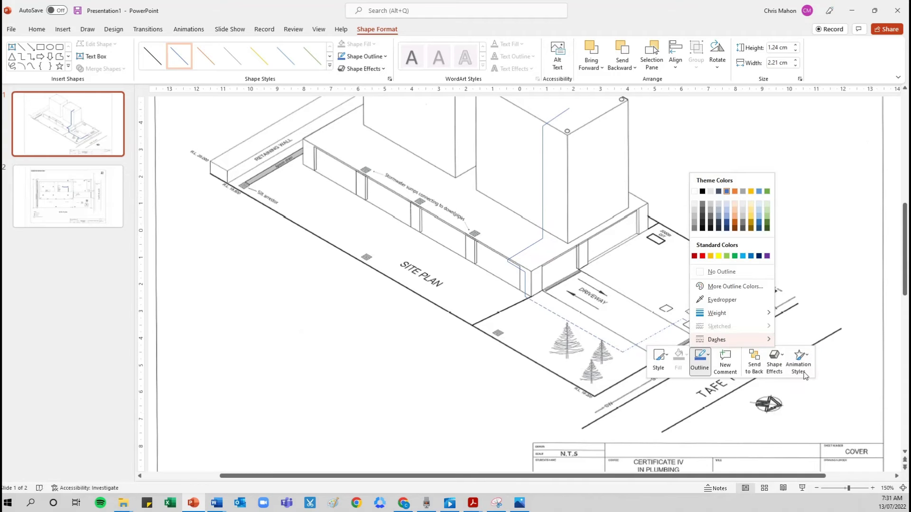
Set the outline of the line crossing the driveway to the long dash style
right_click(650, 339)
left_click(704, 359)
mouse_move(722, 342)
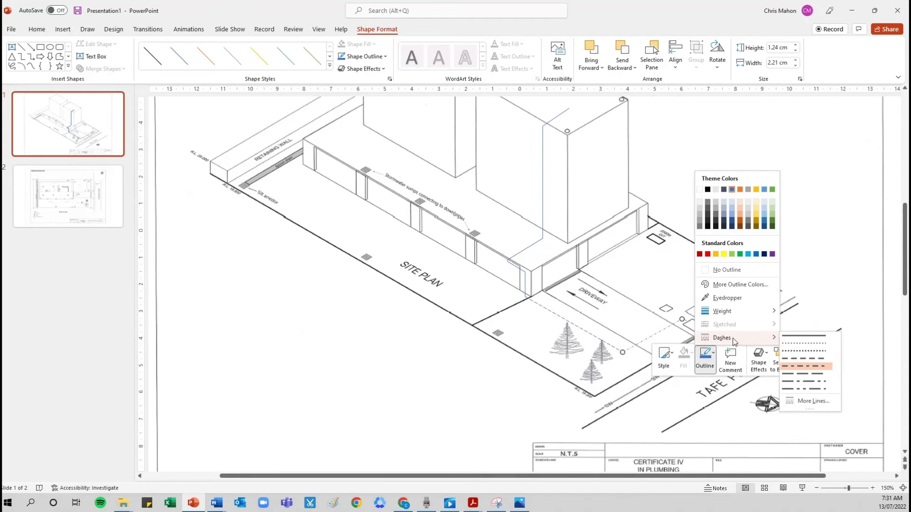
left_click(810, 375)
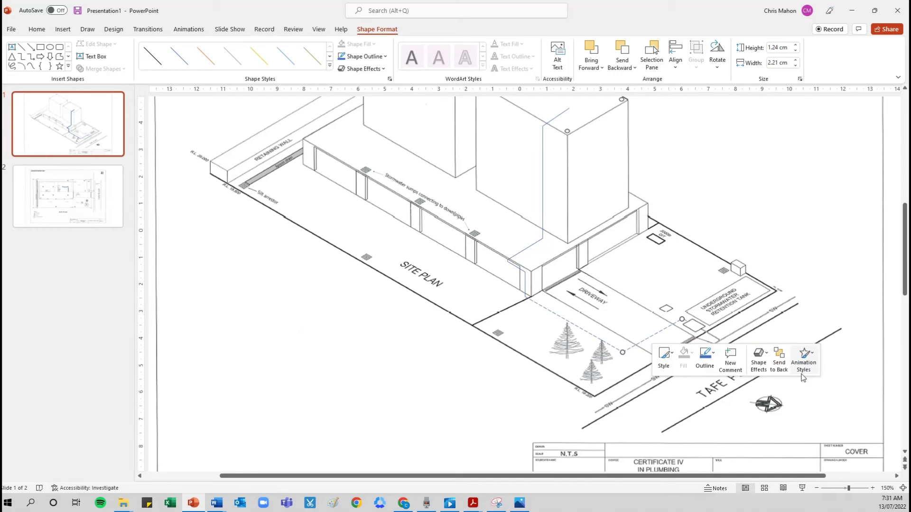
left_click(623, 370)
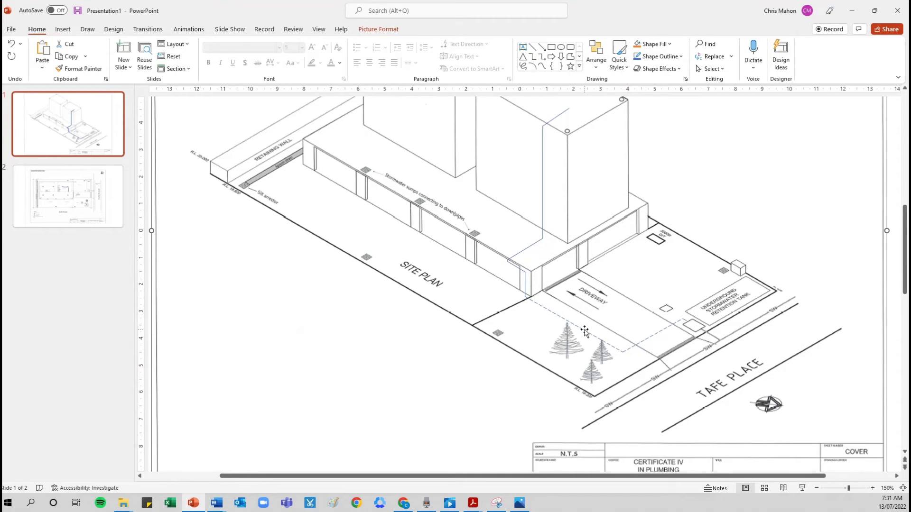
left_click(558, 116)
right_click(558, 118)
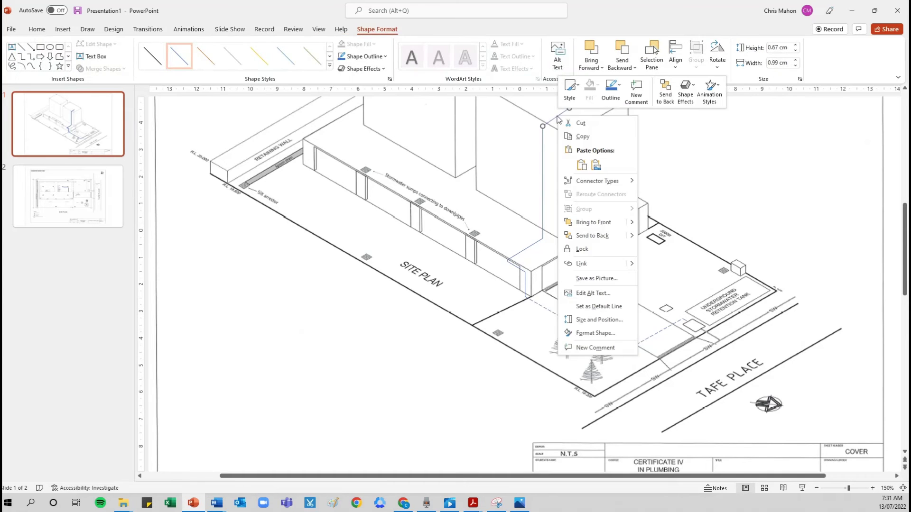
left_click(590, 333)
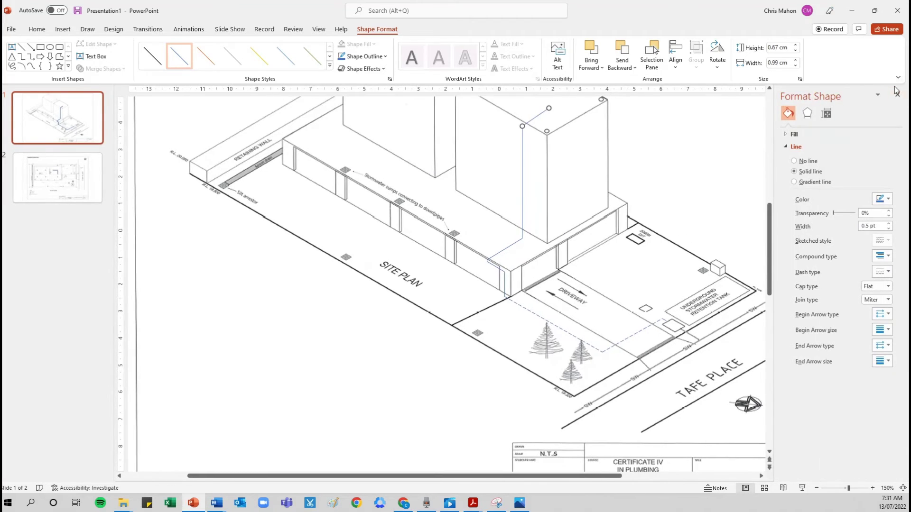
left_click(897, 93)
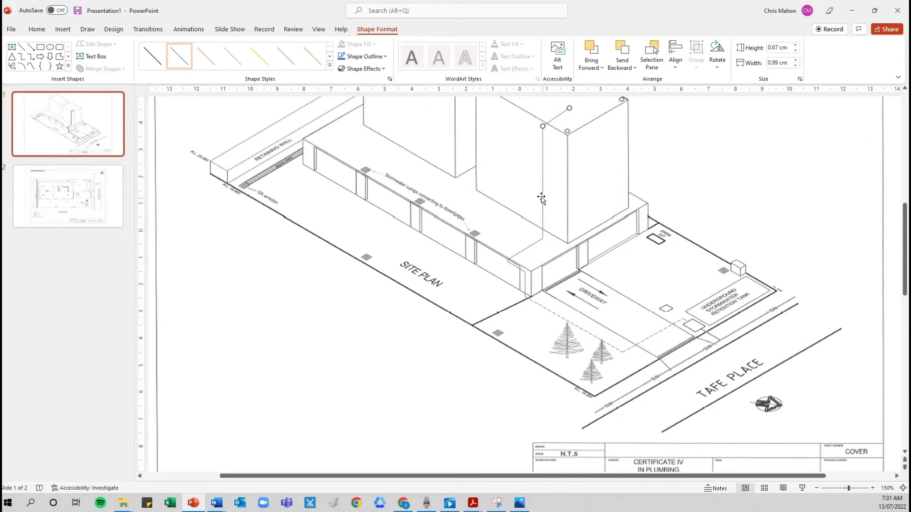
right_click(556, 117)
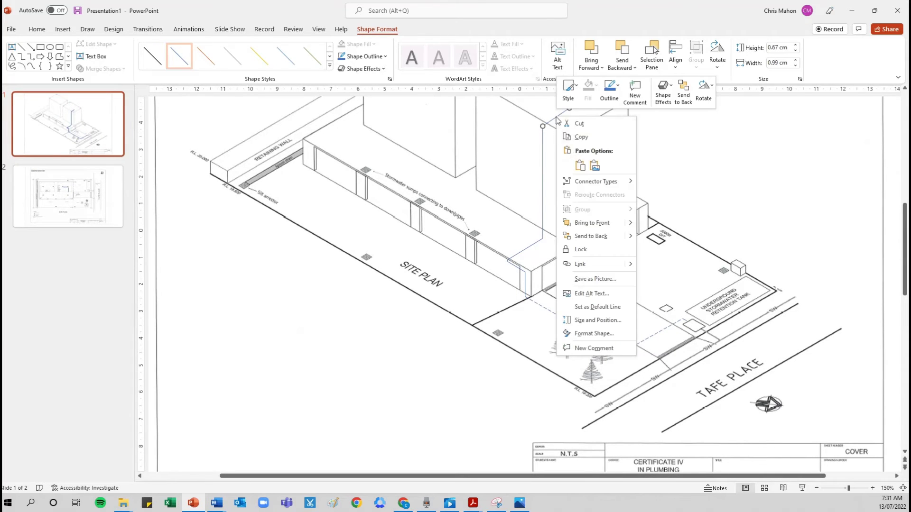
left_click(596, 332)
left_click(897, 96)
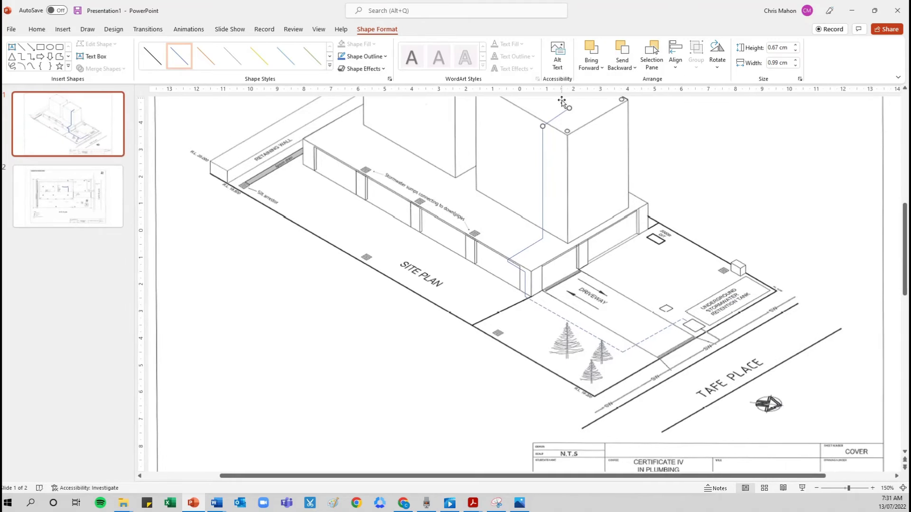
Set the outline of the short line on top of the front tower to the long dash style
right_click(557, 115)
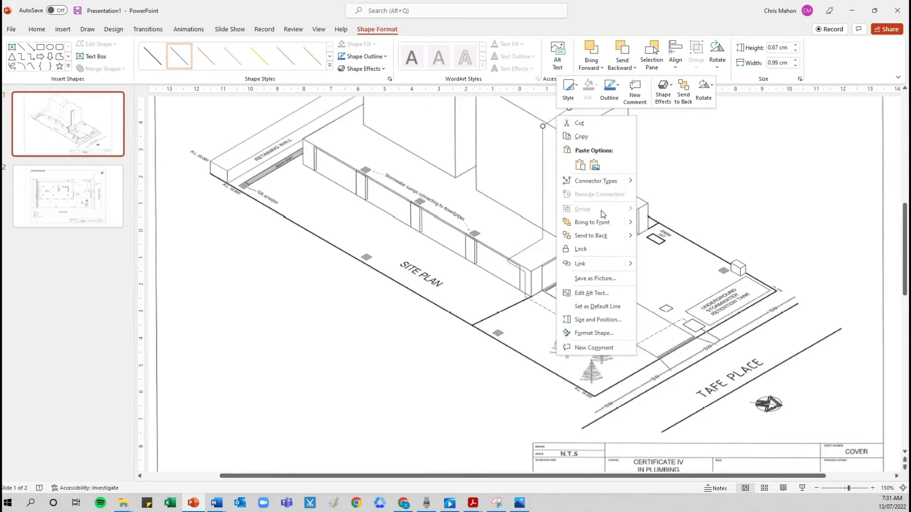
left_click(612, 90)
mouse_move(664, 274)
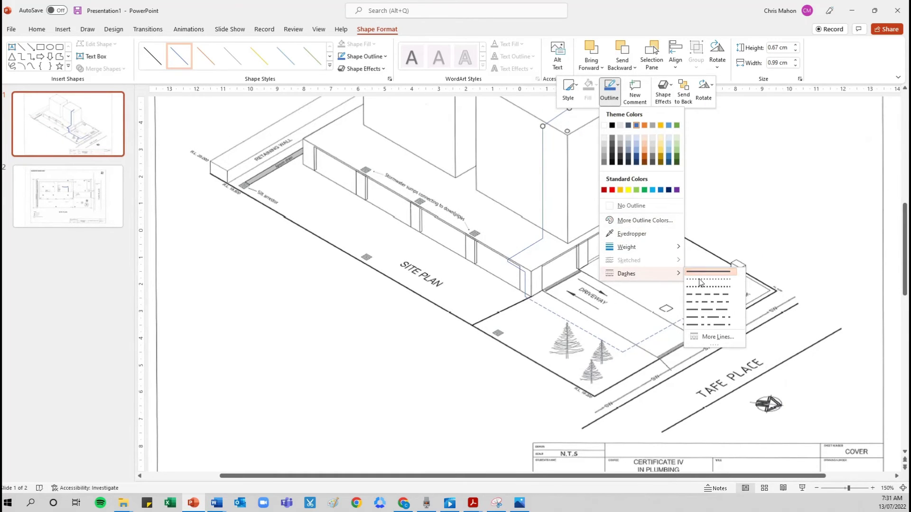
left_click(716, 313)
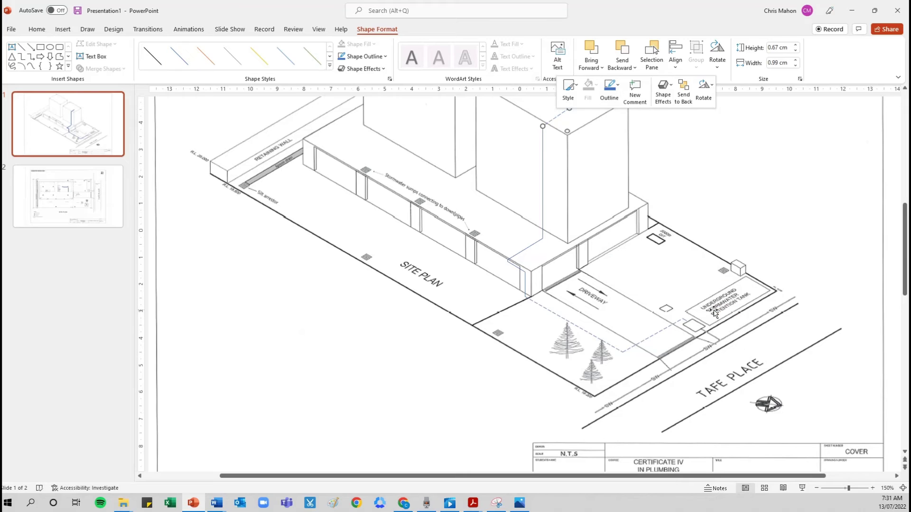
scroll(554, 150, "up", 2)
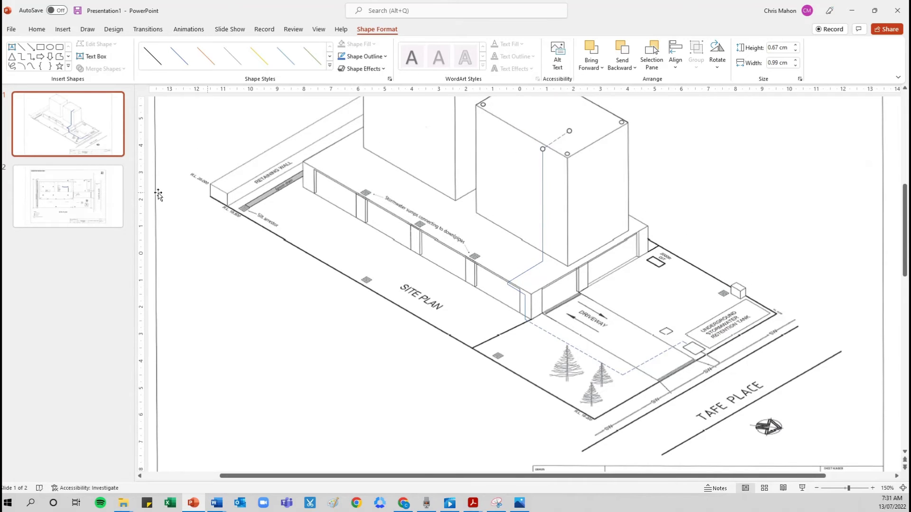
Check the site plan on slide 2, and give the line from the tower downpipe across the podium roof on slide 1 a dashed outline
left_click(68, 196)
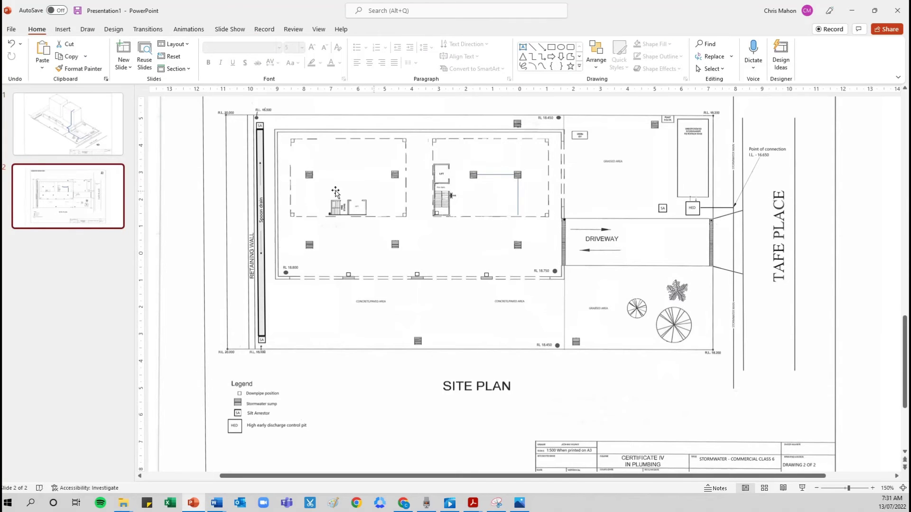
key("Up")
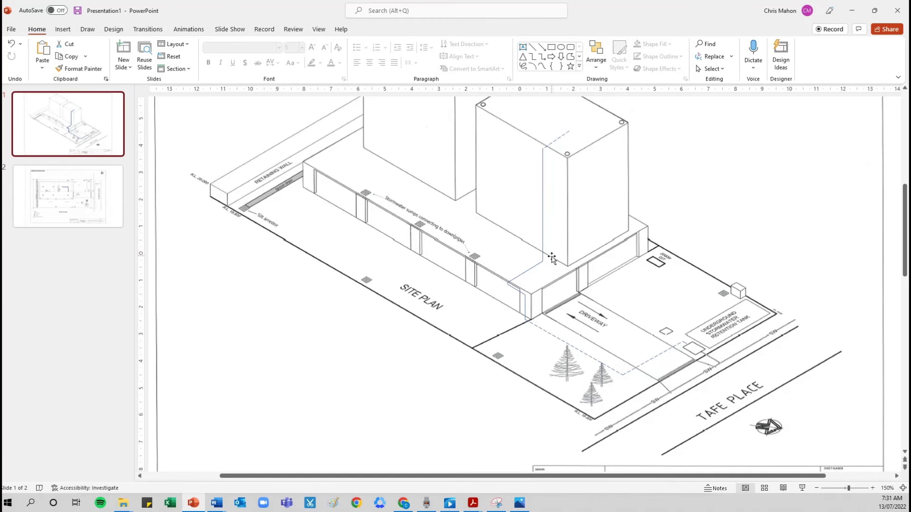
left_click(528, 272)
right_click(531, 274)
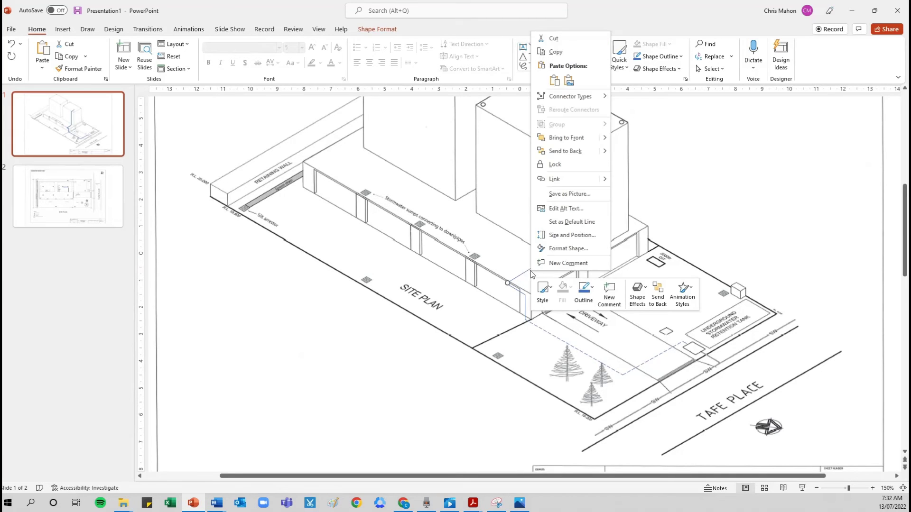
left_click(584, 292)
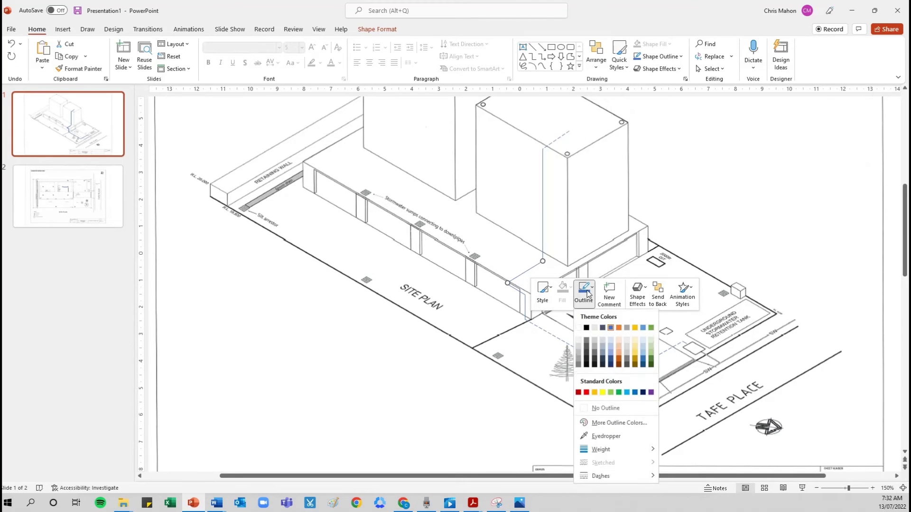
mouse_move(603, 476)
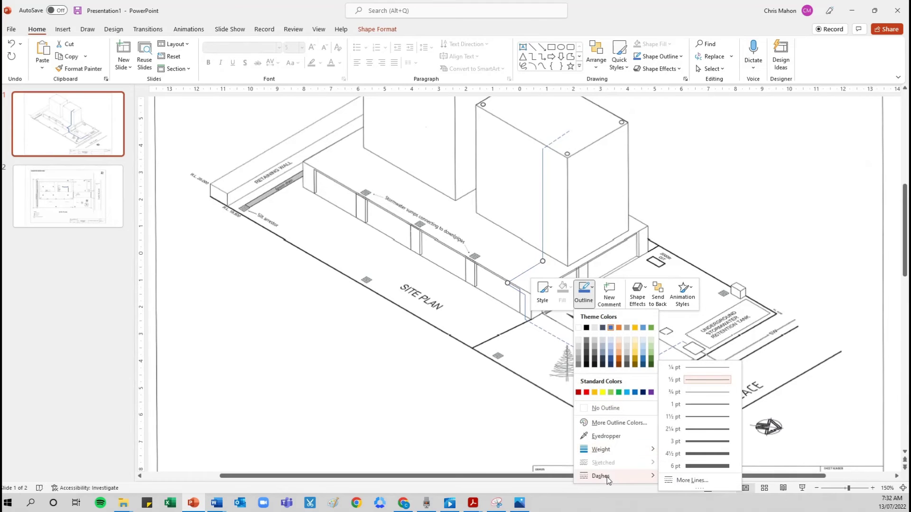
left_click(697, 454)
left_click(488, 327)
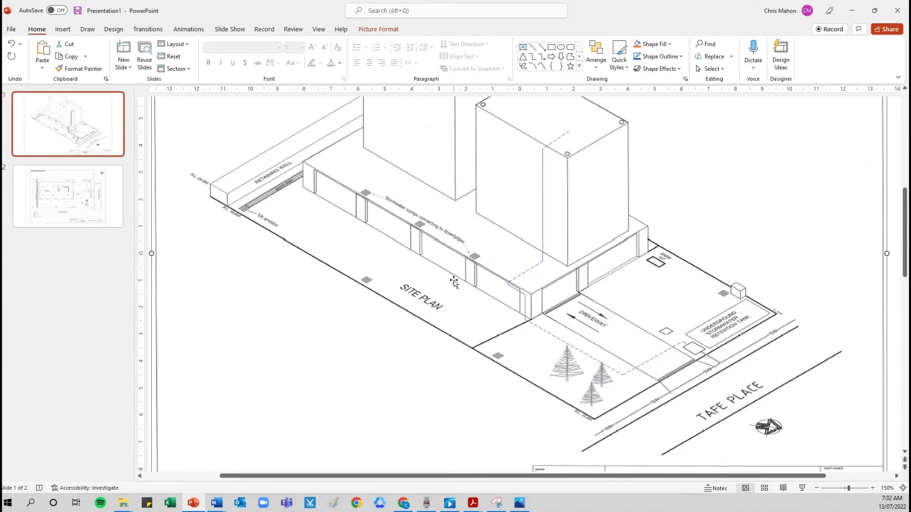
Draw a line about 1.41 by 0.81 cm from the stormwater sump nearest the driveway to the dashed podium run
left_click(531, 47)
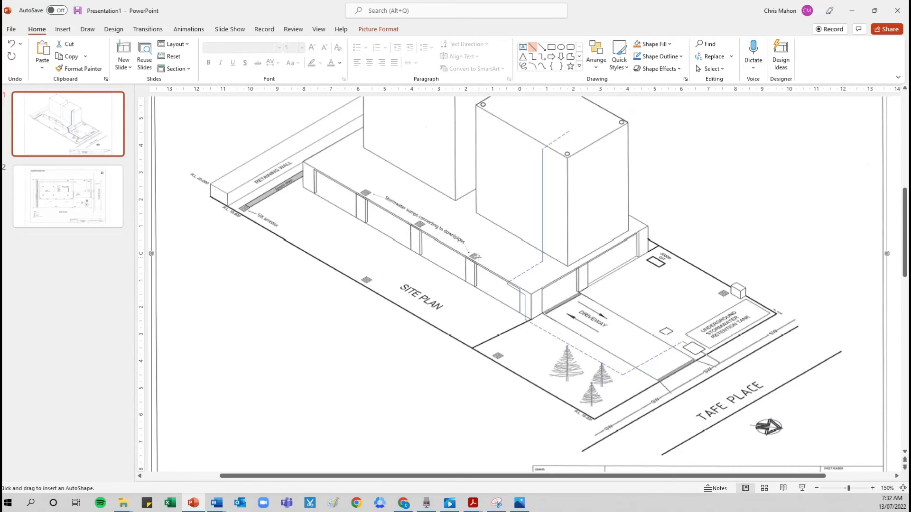
left_click_drag(496, 269, 515, 278)
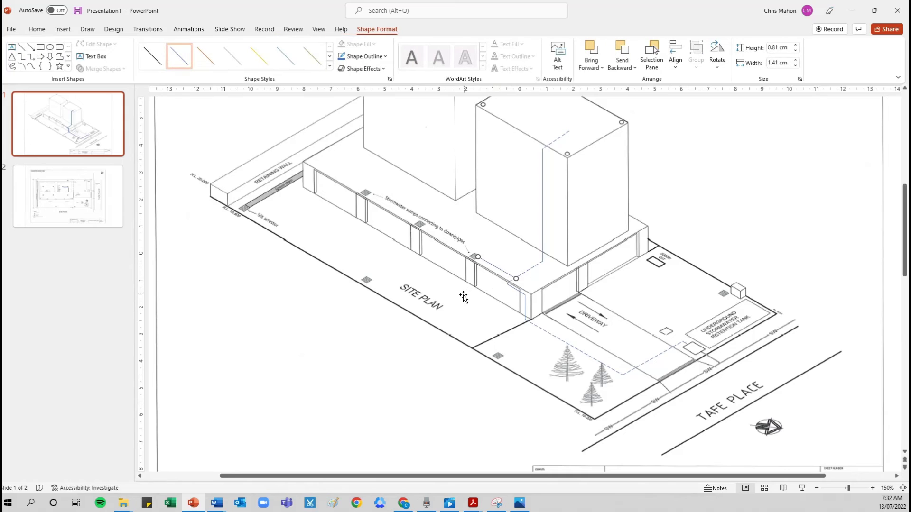
scroll(454, 298, "down", 4)
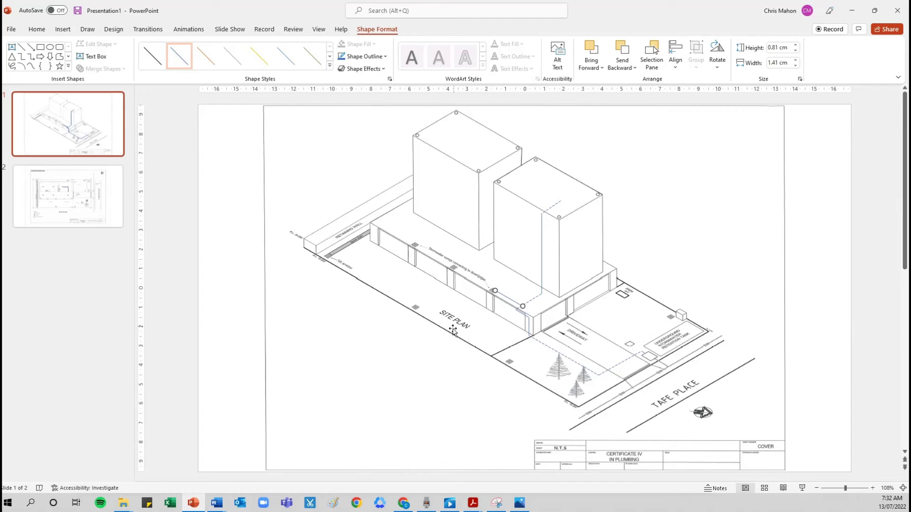
scroll(416, 369, "down", 1)
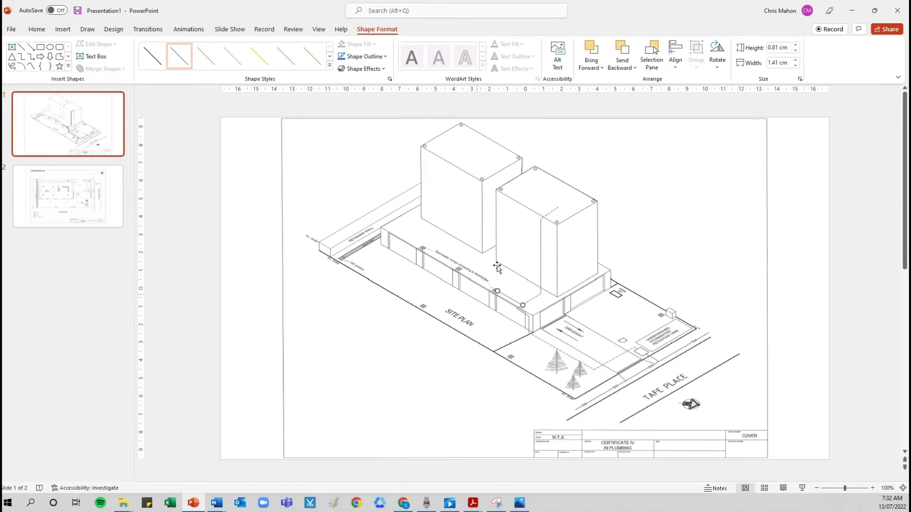
Undo the plan picture's shift, the new sump line and the podium line's dash style
left_click_drag(431, 389, 493, 373)
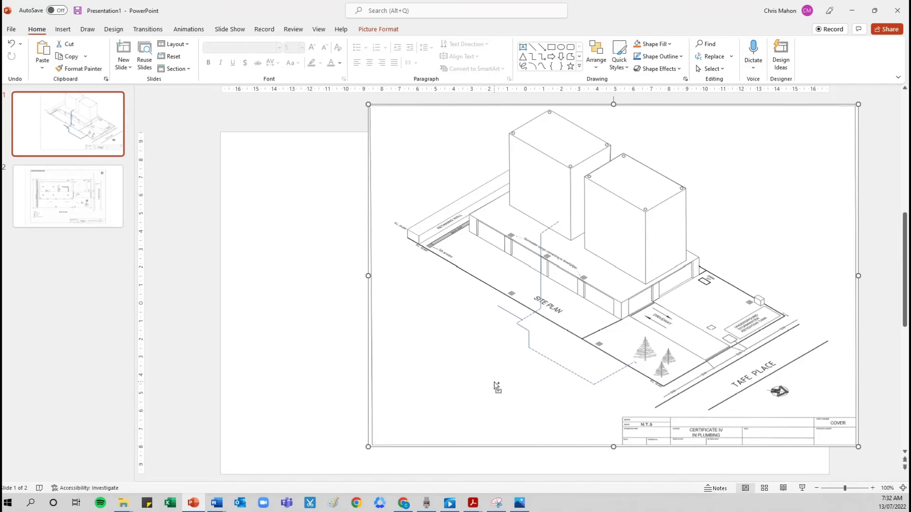
key("ctrl+z")
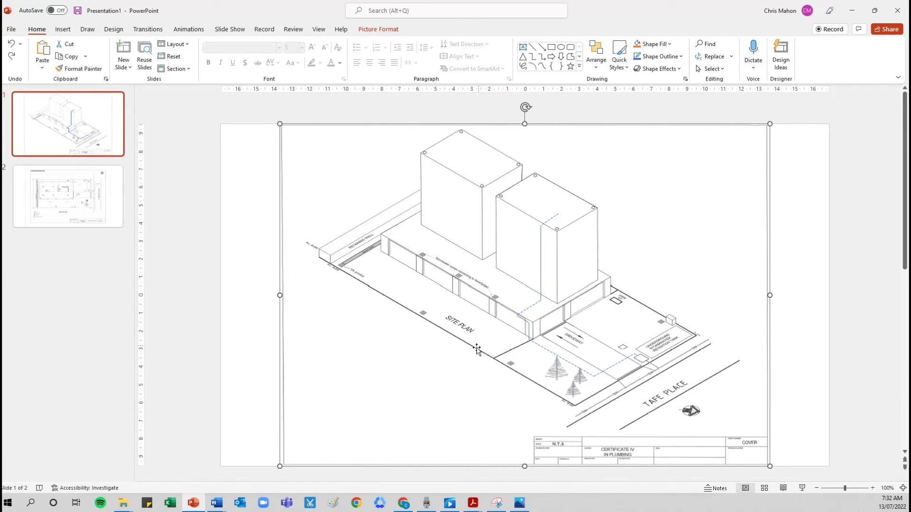
scroll(475, 356, "down", 1)
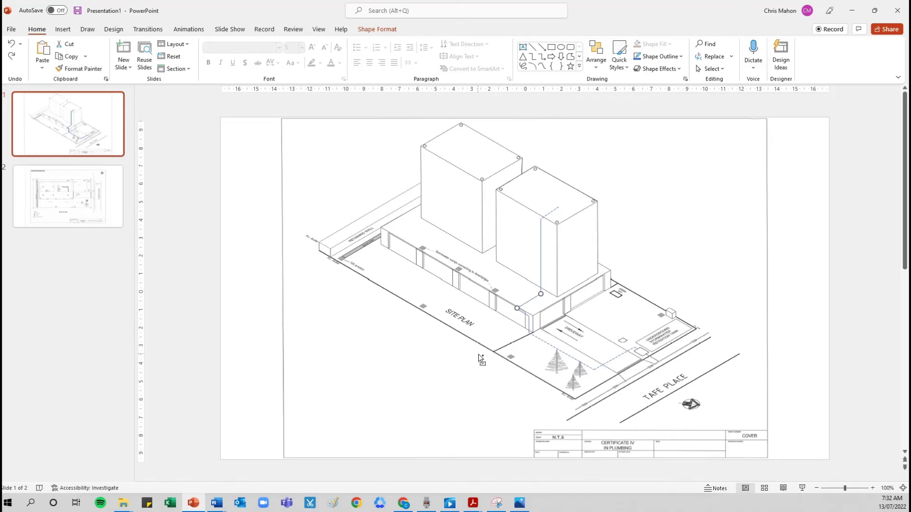
Set the outline of the line from the tower downpipe across the podium roof to the long dash style
left_click(526, 312)
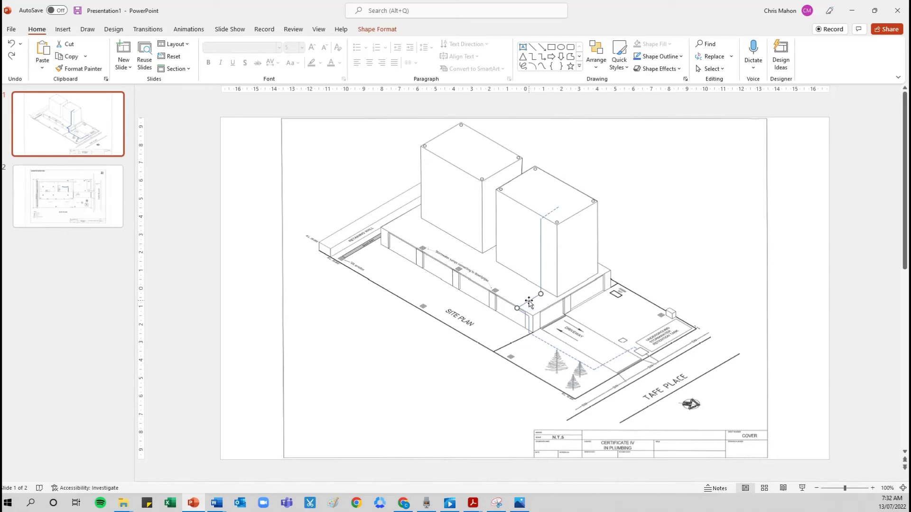
right_click(529, 303)
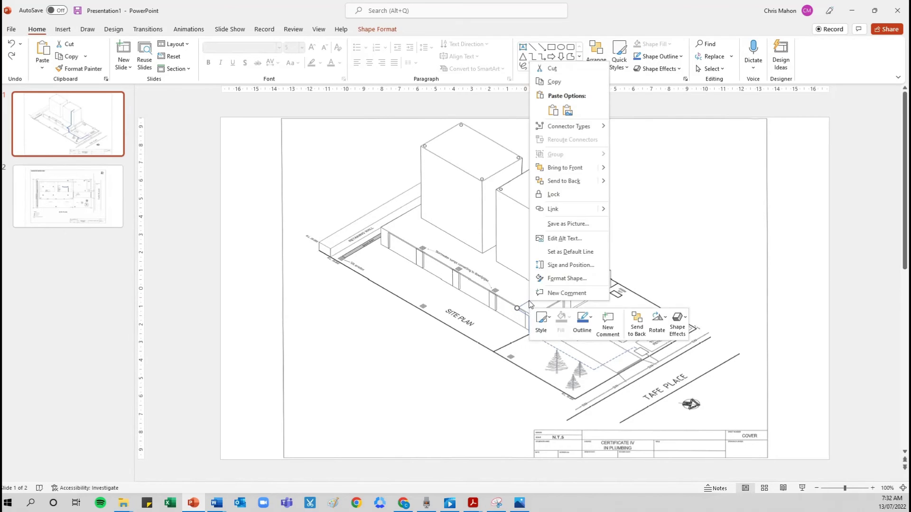
left_click(582, 320)
mouse_move(617, 302)
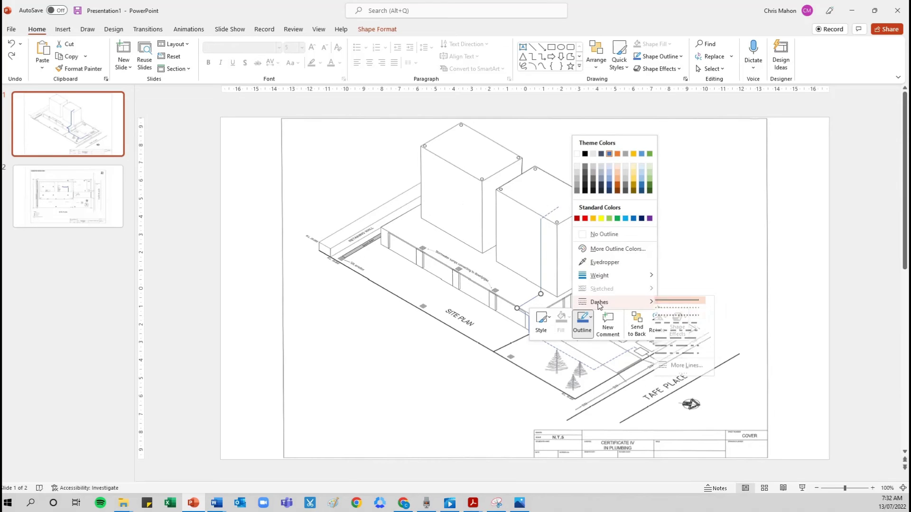
left_click(693, 339)
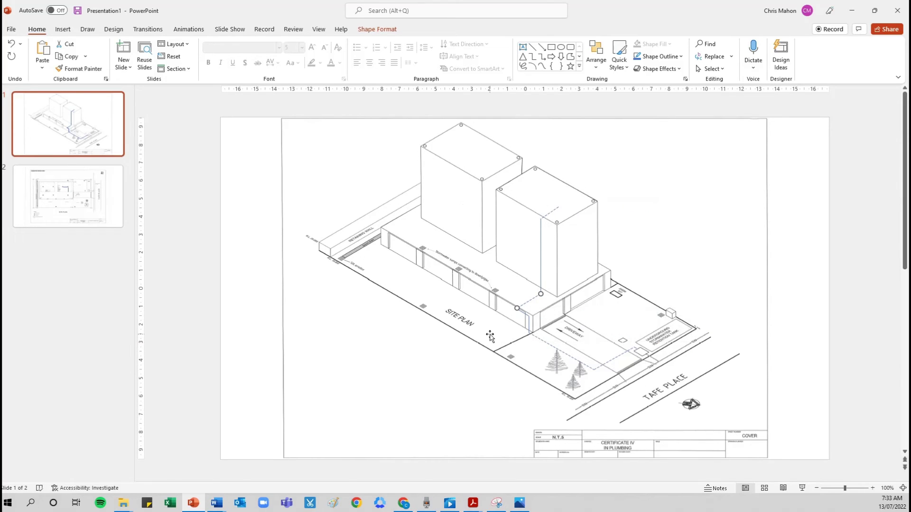
left_click(491, 336)
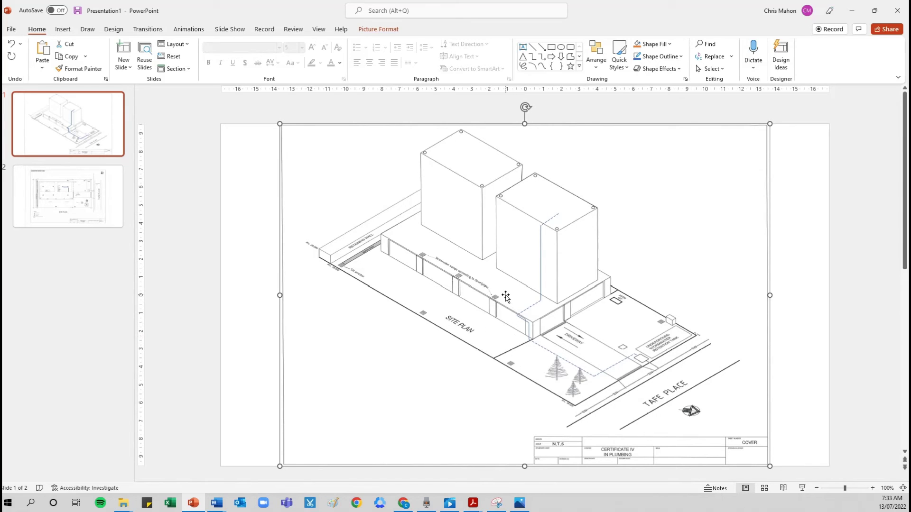
Draw a line from the sump nearest the driveway to the dashed podium run and adjust it to about 1.37 by 0.81 cm
left_click(532, 47)
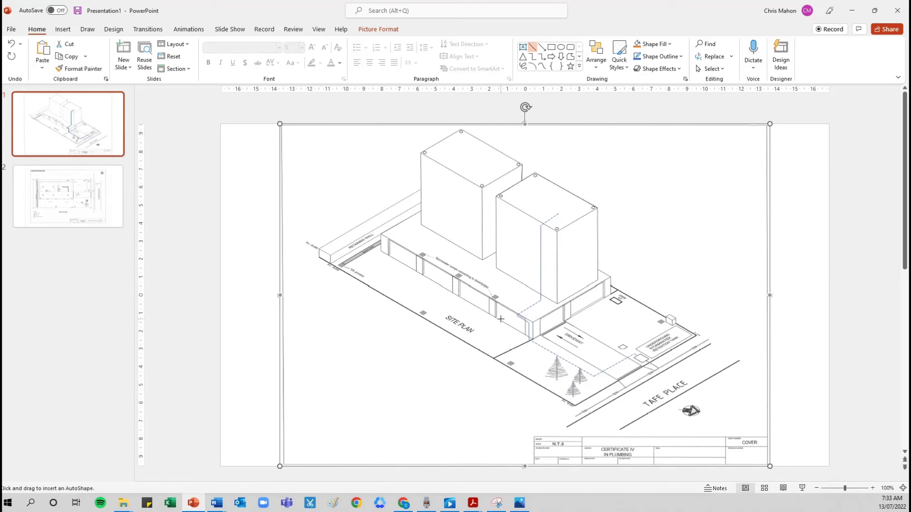
left_click_drag(497, 296, 522, 311)
scroll(511, 306, "up", 5)
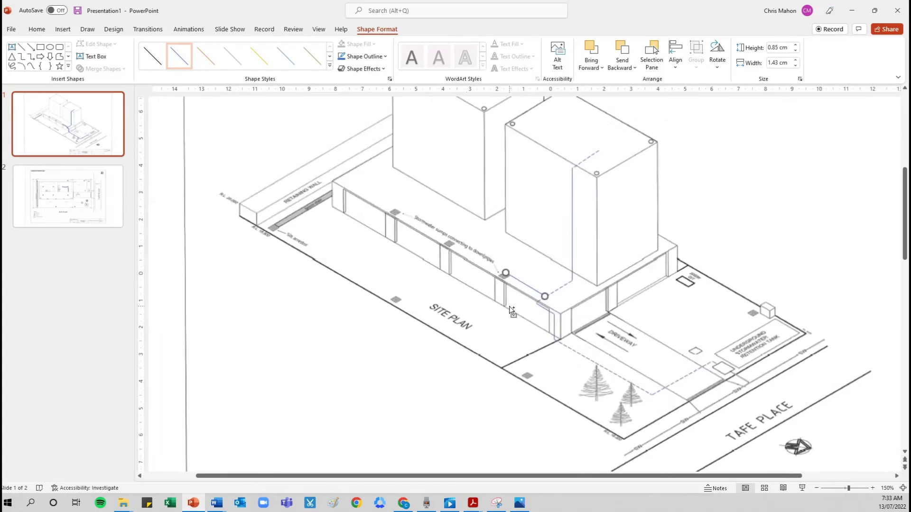
scroll(509, 308, "up", 10)
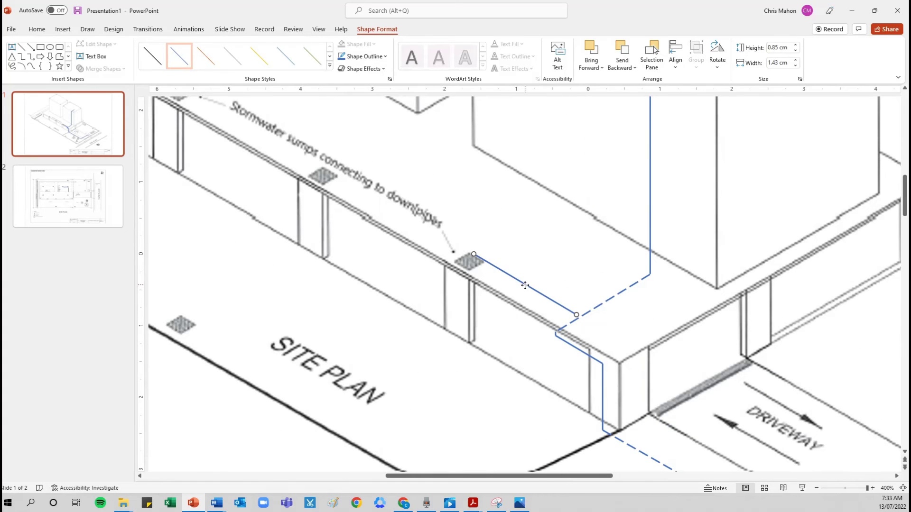
left_click_drag(525, 285, 519, 294)
left_click_drag(471, 263, 473, 265)
Set the outline of the line joining the sump to the podium run to the long dash style
right_click(507, 285)
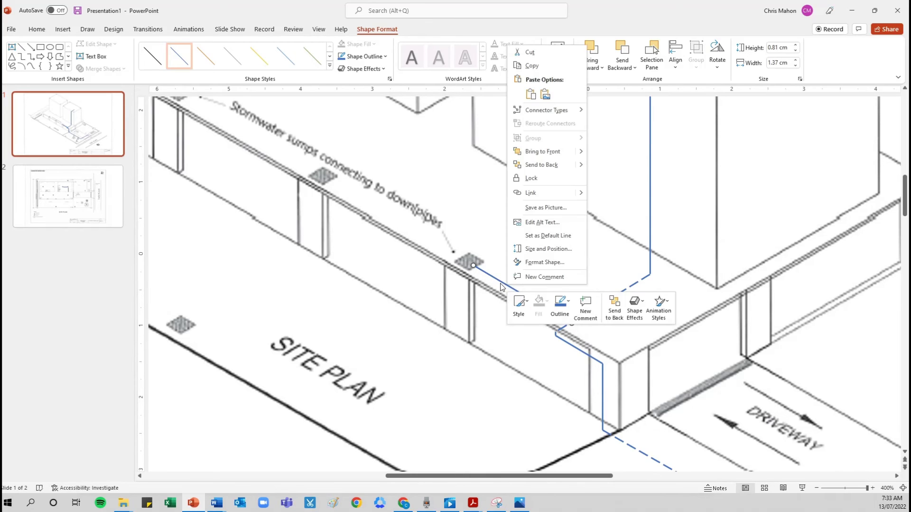
left_click(560, 306)
mouse_move(594, 286)
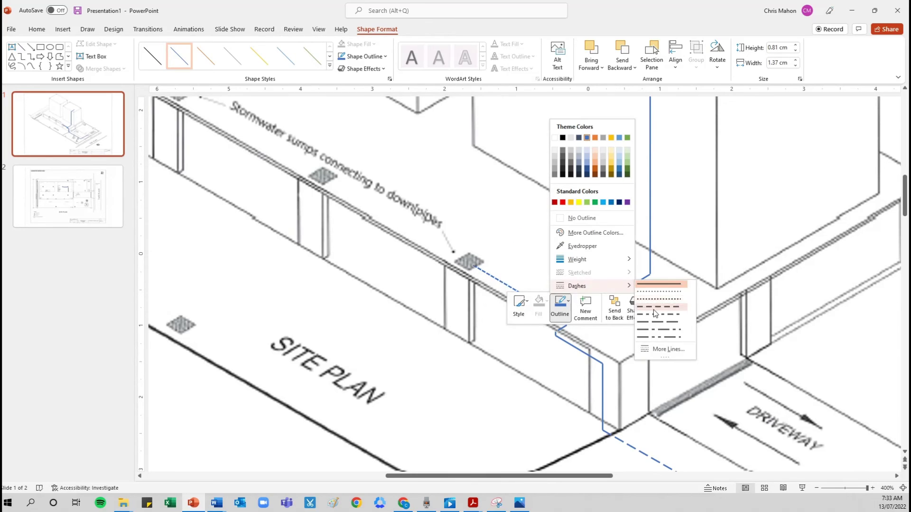
left_click(654, 325)
left_click(521, 263)
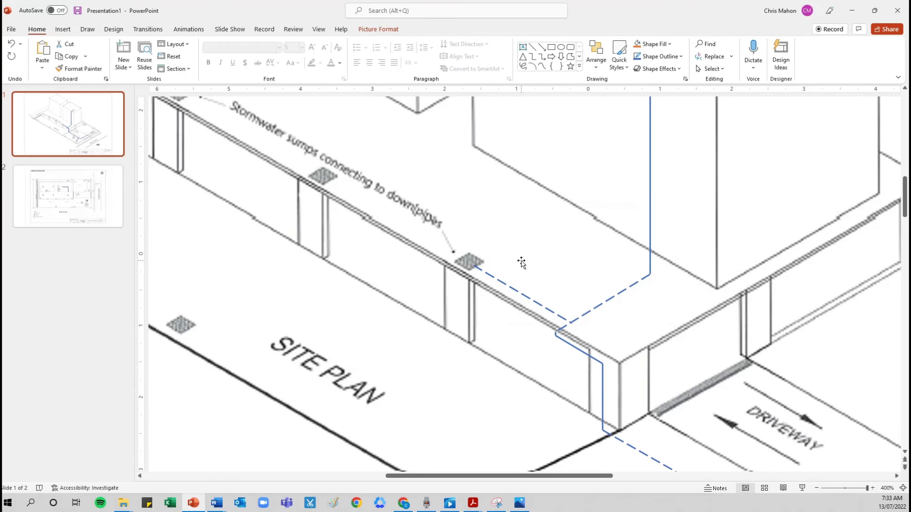
Show the whole site plan on slide 2
scroll(521, 261, "down", 10)
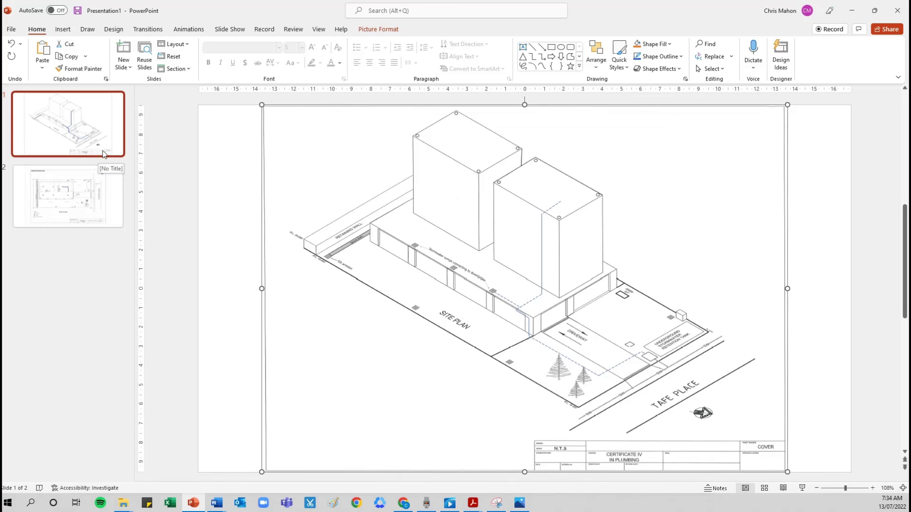
left_click(95, 189)
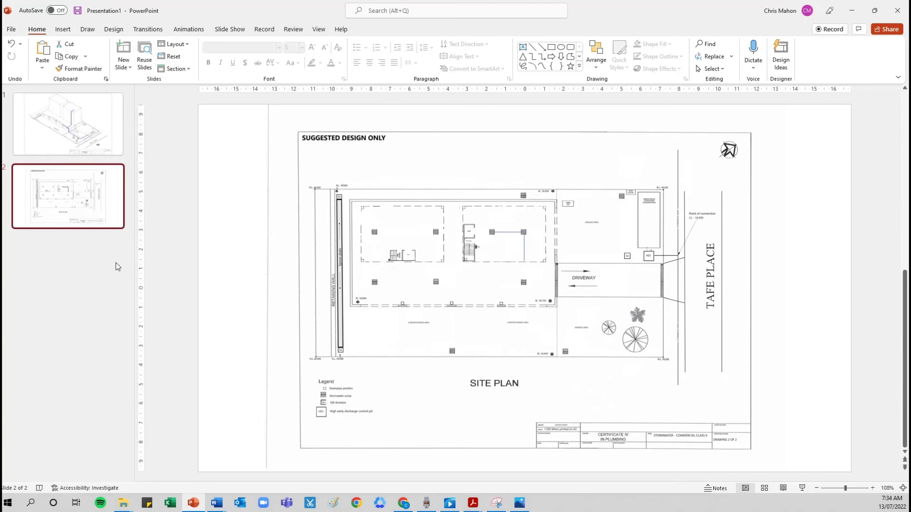
Attach a PDF copy of the presentation to a new e-mail, and close the message without sending it
left_click(93, 129)
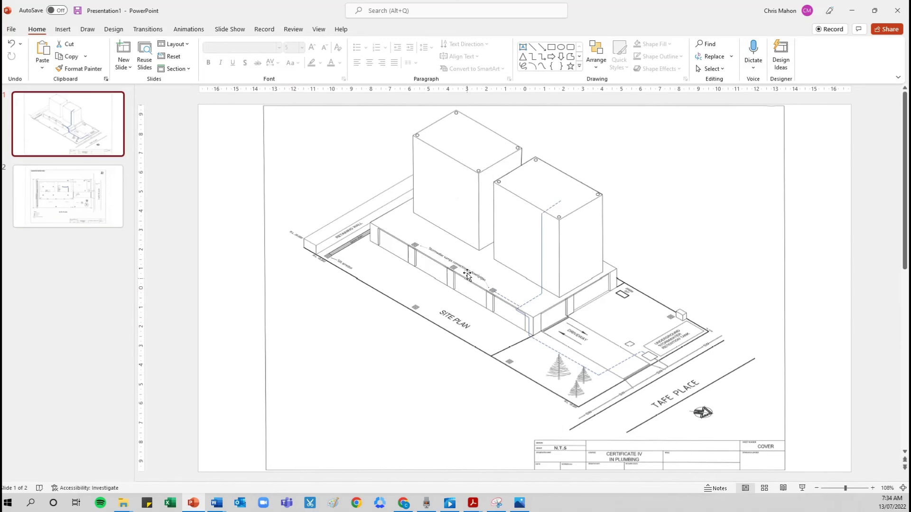
left_click(11, 30)
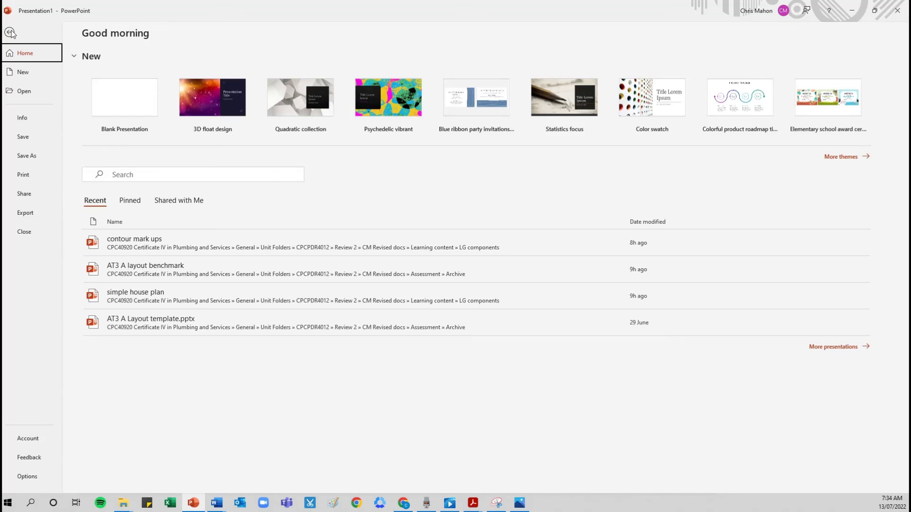
left_click(25, 194)
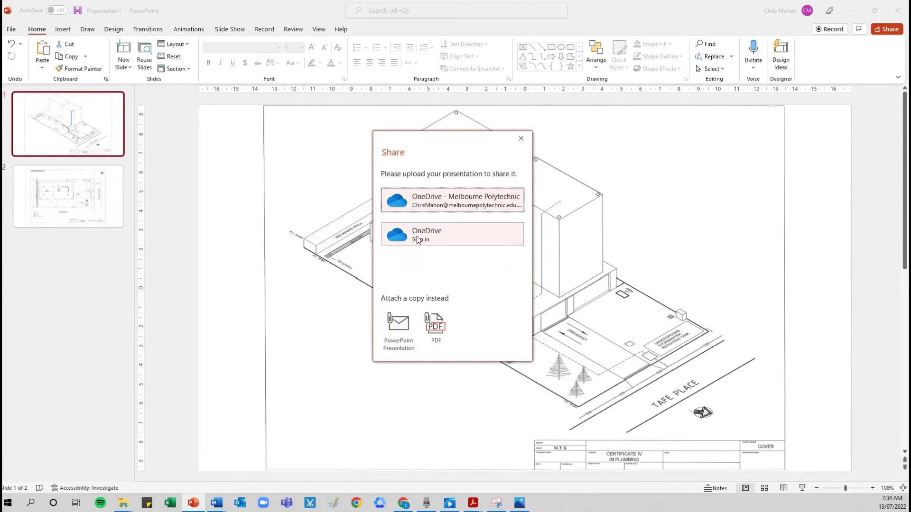
left_click(435, 327)
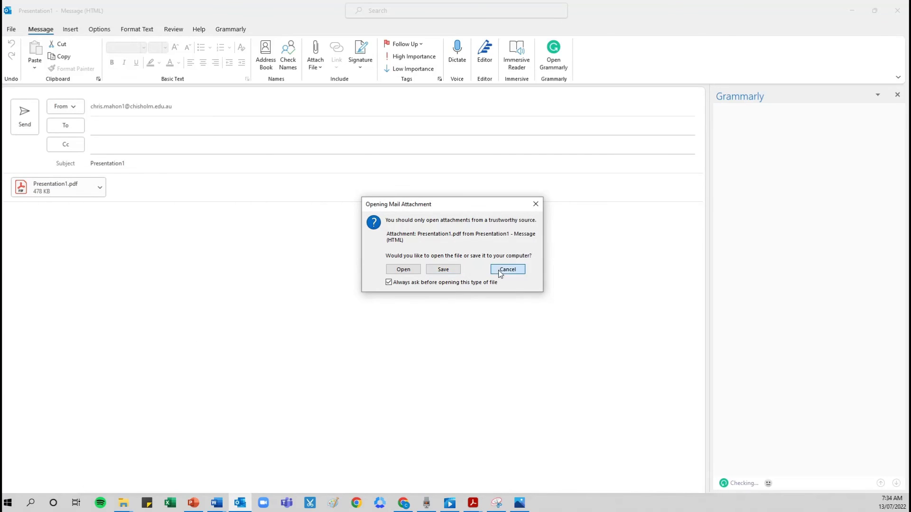
left_click(500, 273)
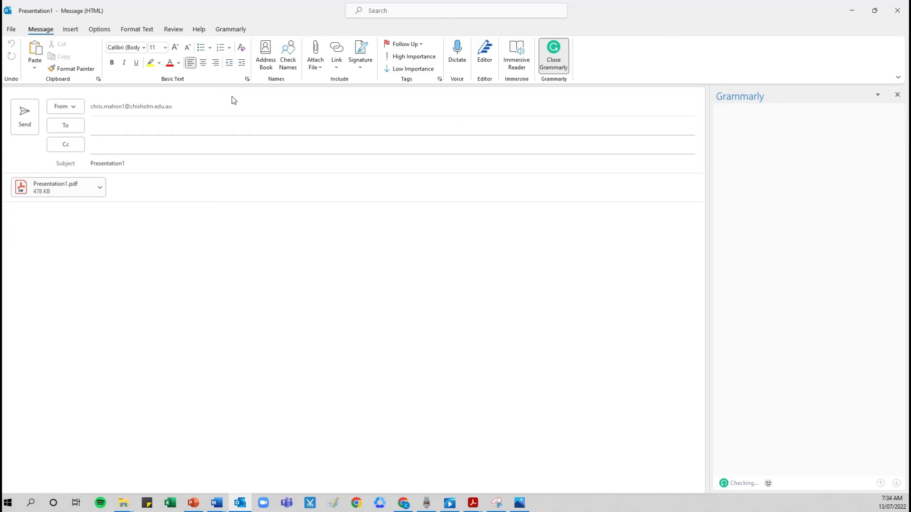
left_click(897, 10)
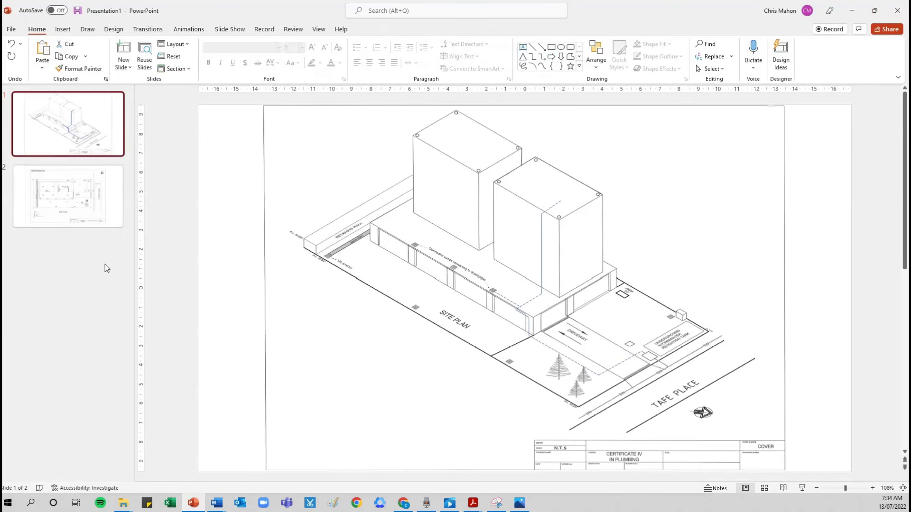
Start saving the presentation under a new name and choose the Desktop folder as its location
left_click(11, 31)
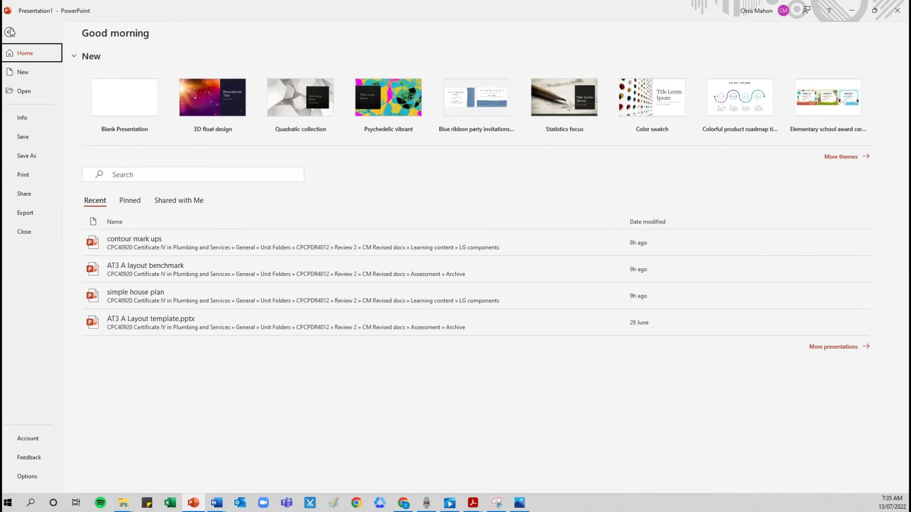
left_click(27, 156)
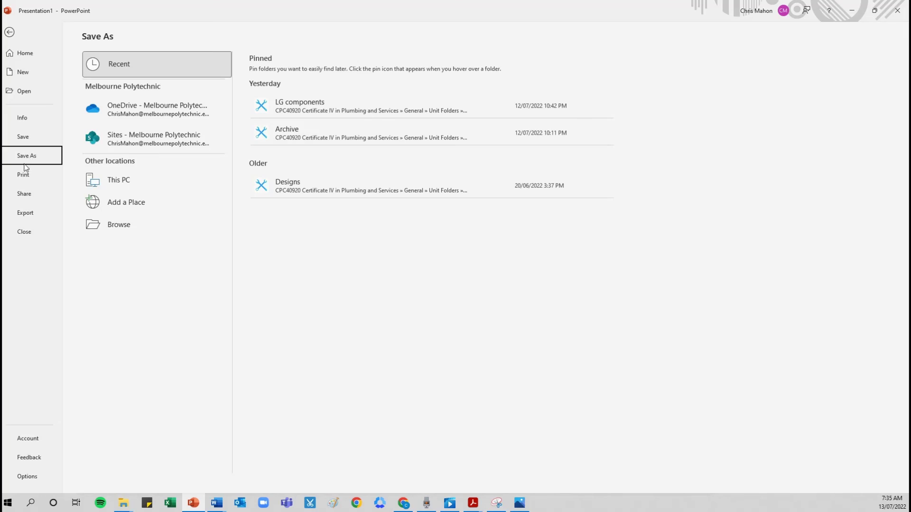
left_click(116, 225)
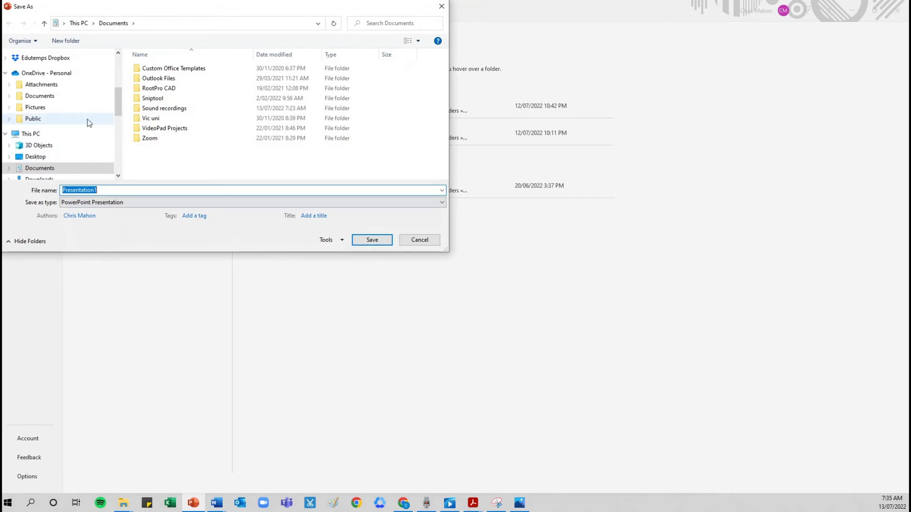
left_click_drag(118, 101, 119, 63)
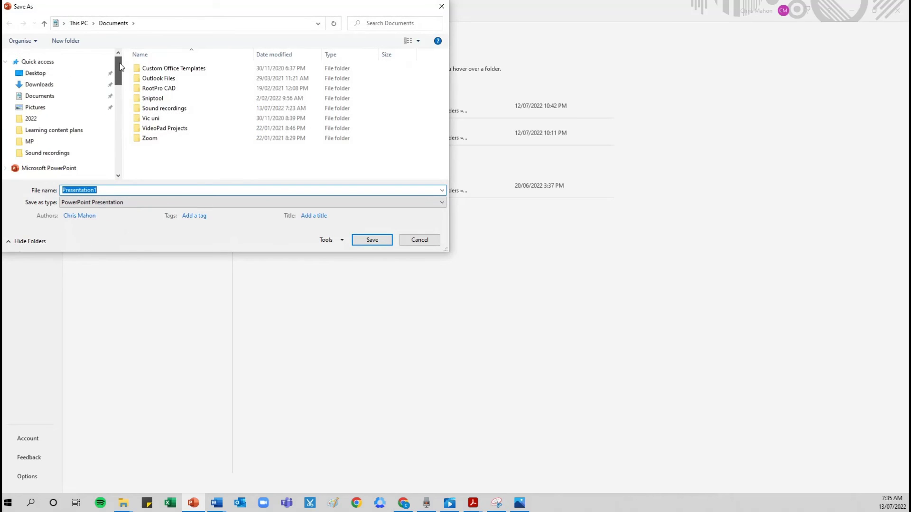
left_click(41, 77)
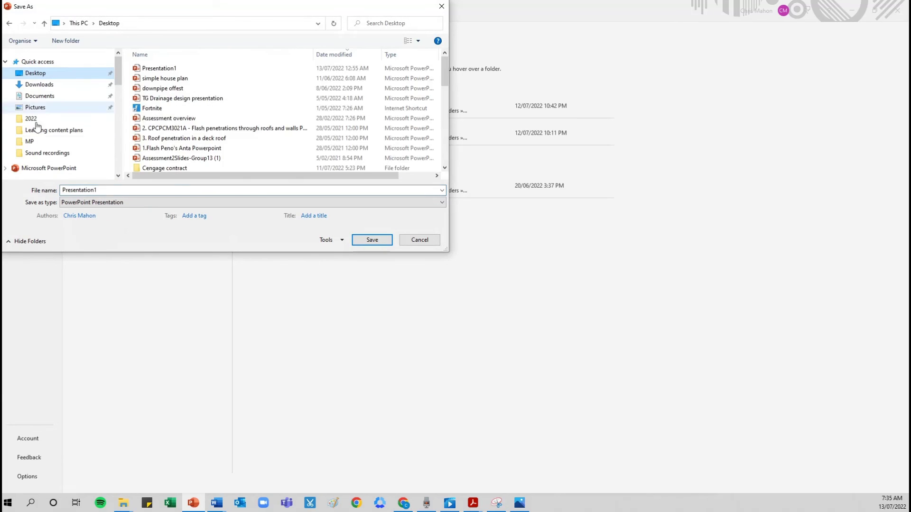
Name the file "stormwater markup" and save it as a PowerPoint Presentation
left_click(106, 190)
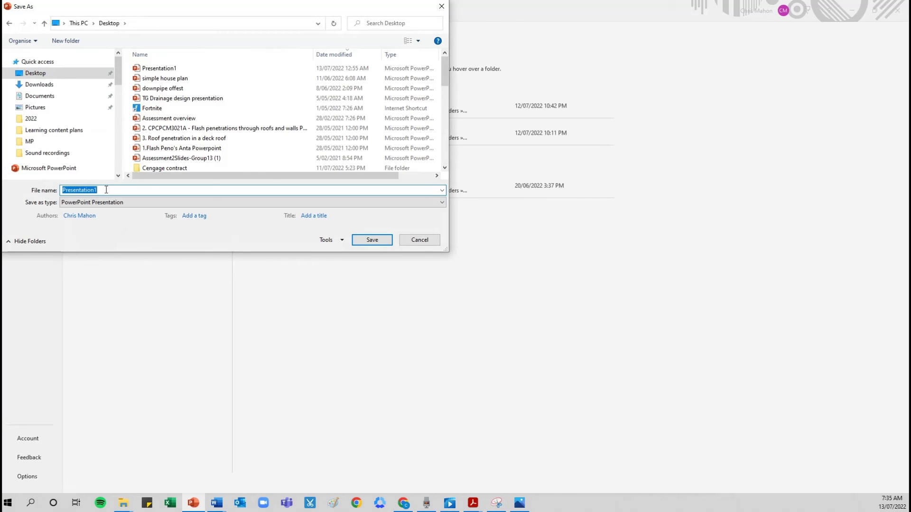
type("Storma")
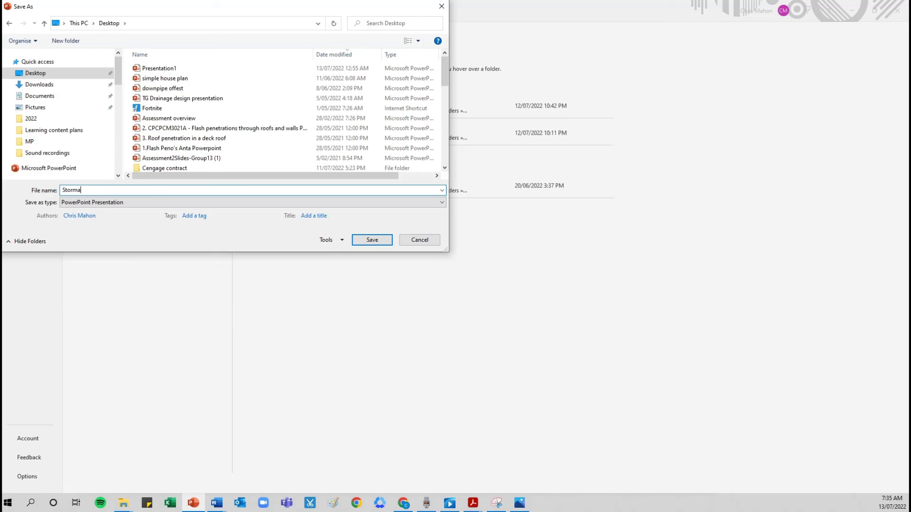
key("BackSpace")
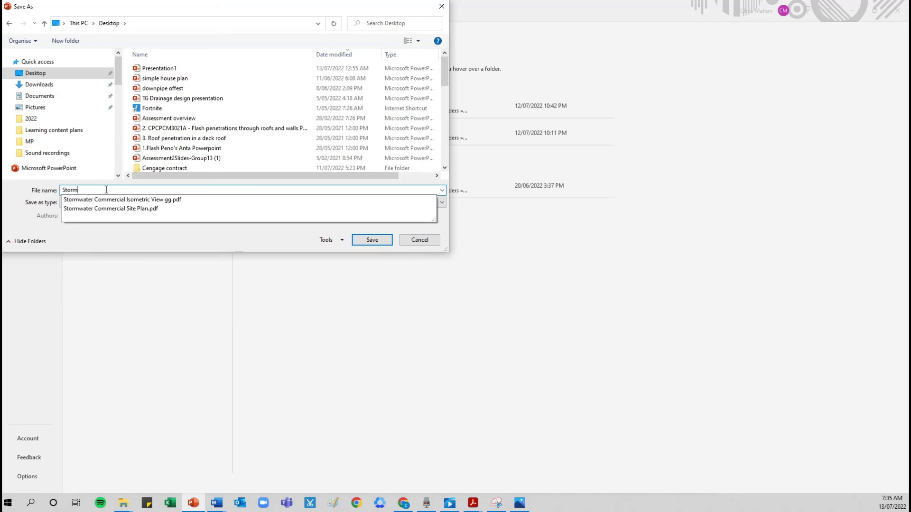
type("w")
left_click_drag(97, 191, 29, 189)
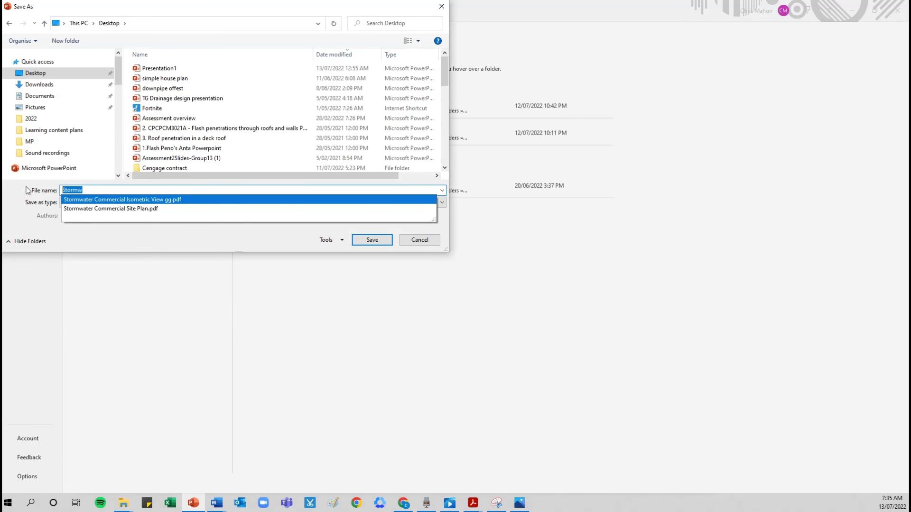
type("stormwater mark")
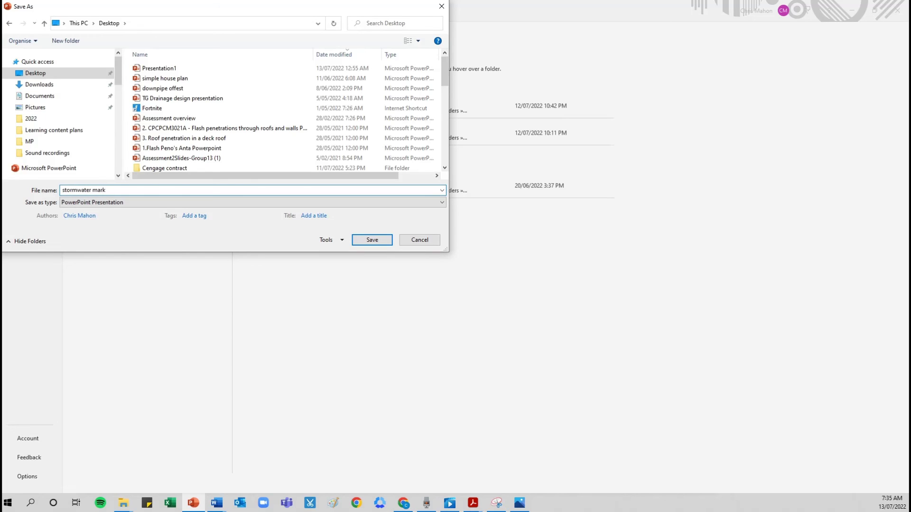
type("up")
left_click(375, 246)
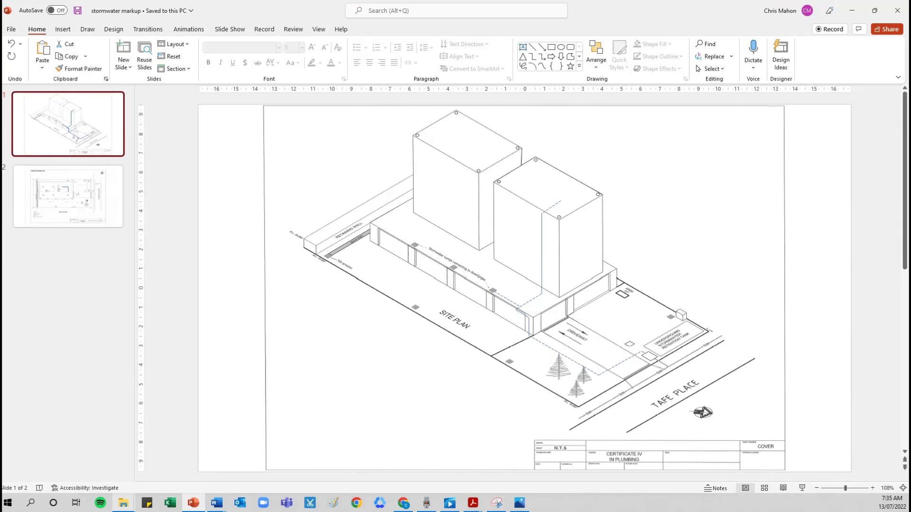
Switch to File Explorer, preview the stormwater markup file in the Desktop folder sorted by date modified, and return to PowerPoint
left_click(122, 506)
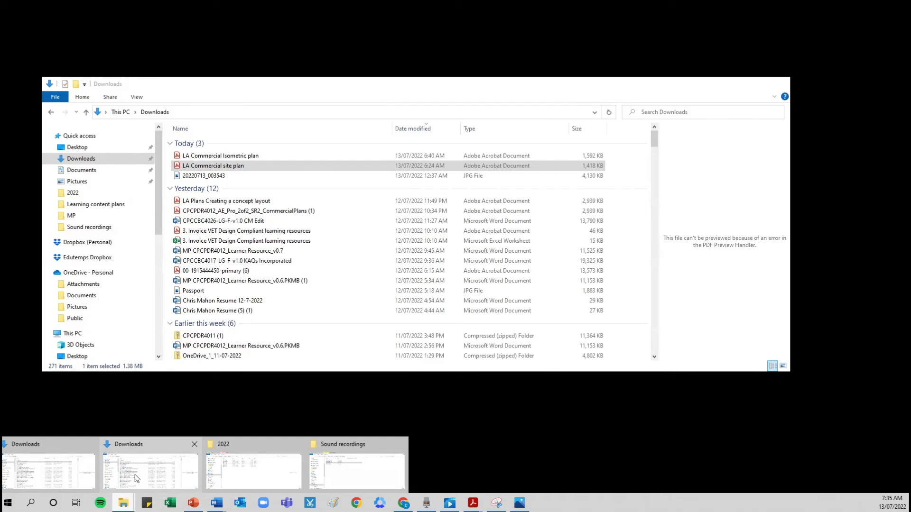
left_click(135, 475)
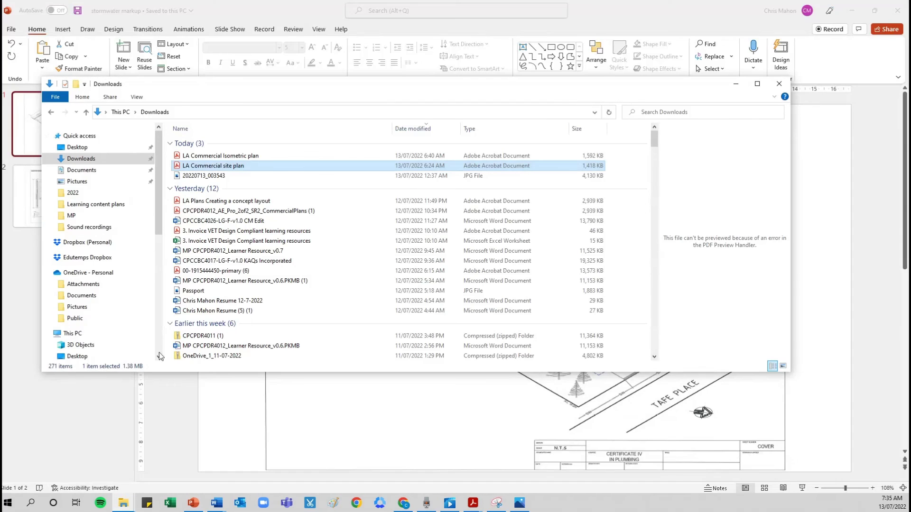
left_click(77, 147)
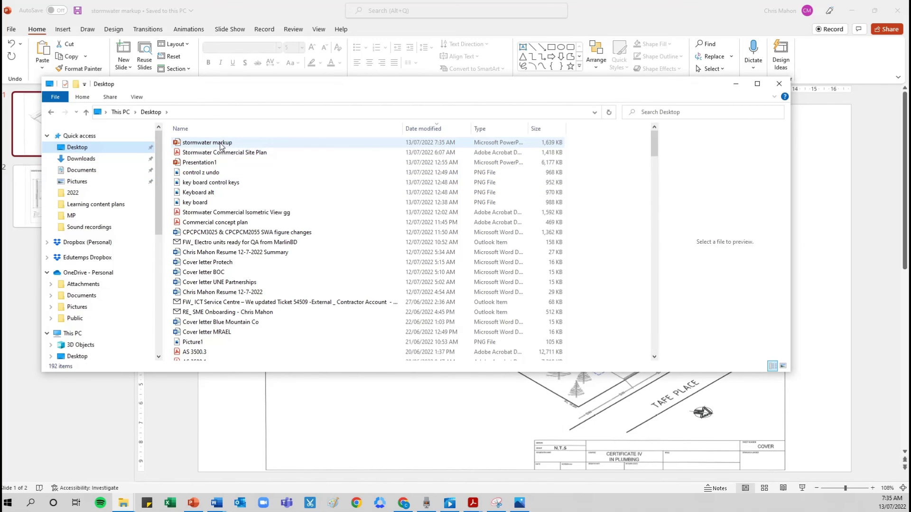
left_click(413, 129)
left_click(413, 129)
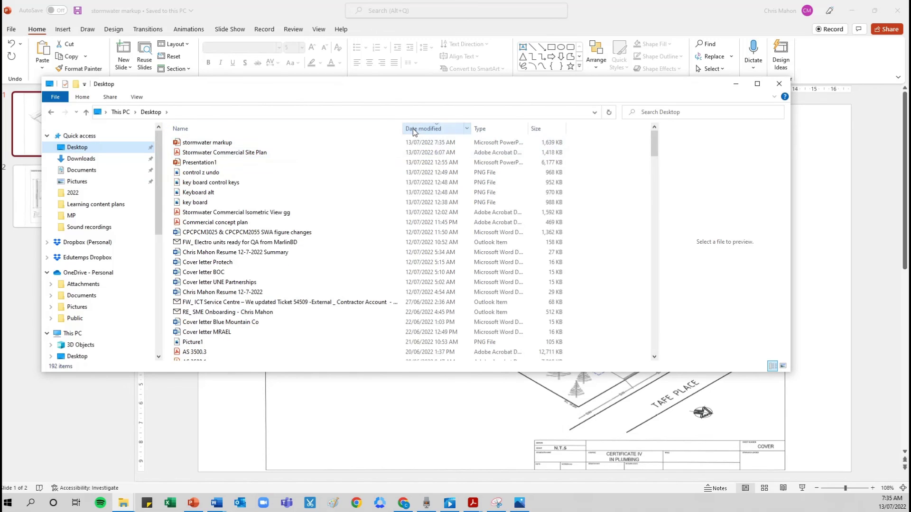
left_click(226, 147)
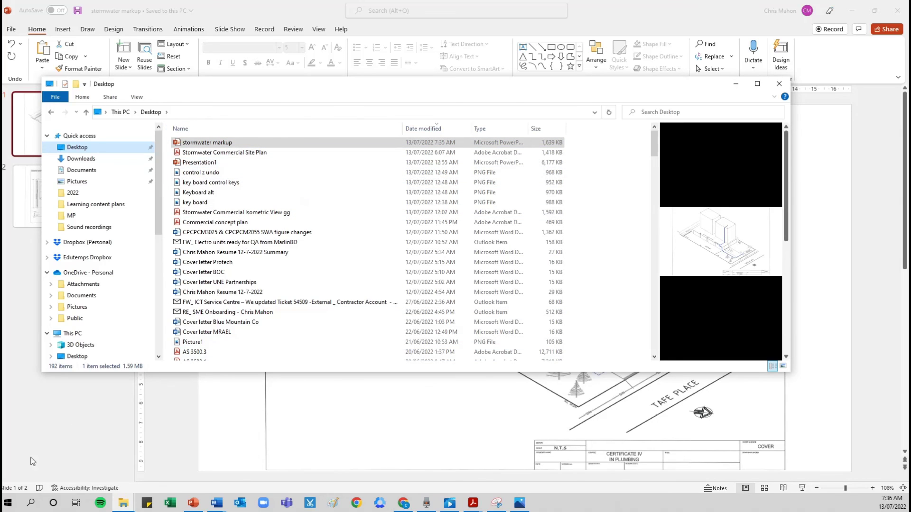
key("alt+Tab")
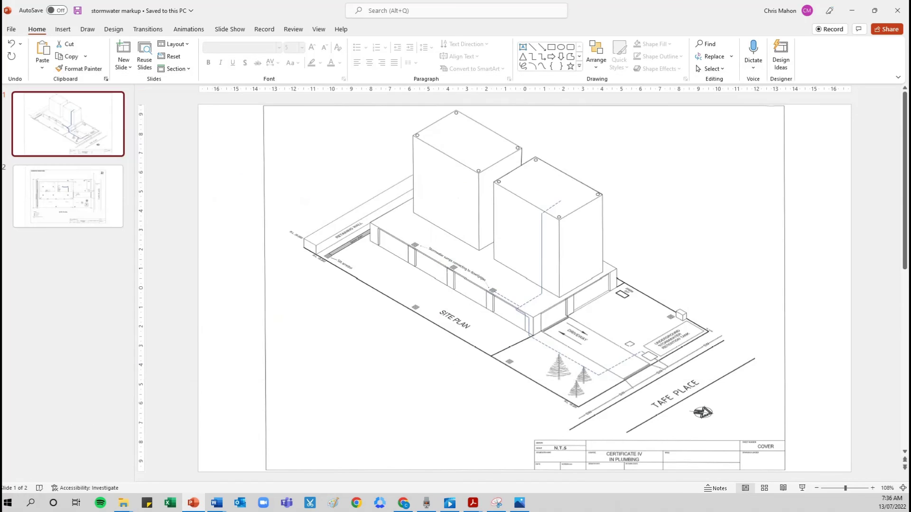